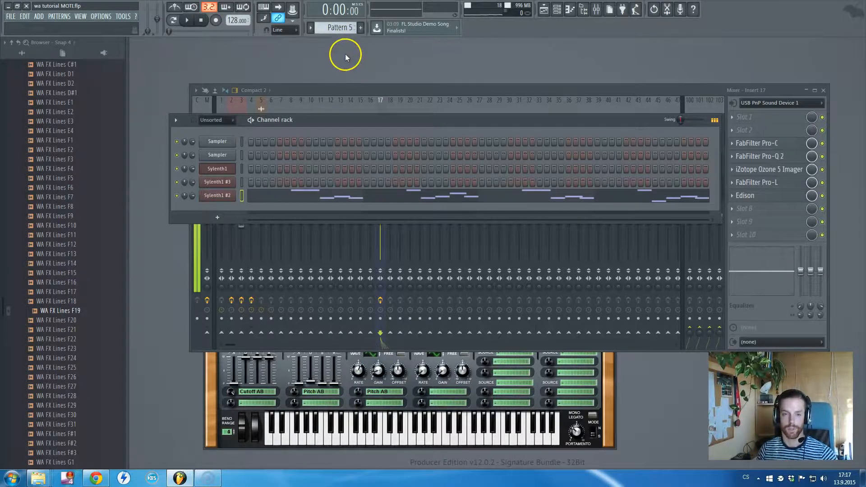
- Start playing the arrangement in the playlist and route the Kick 4 Fadil F clip to mixer track 6
key(F5)
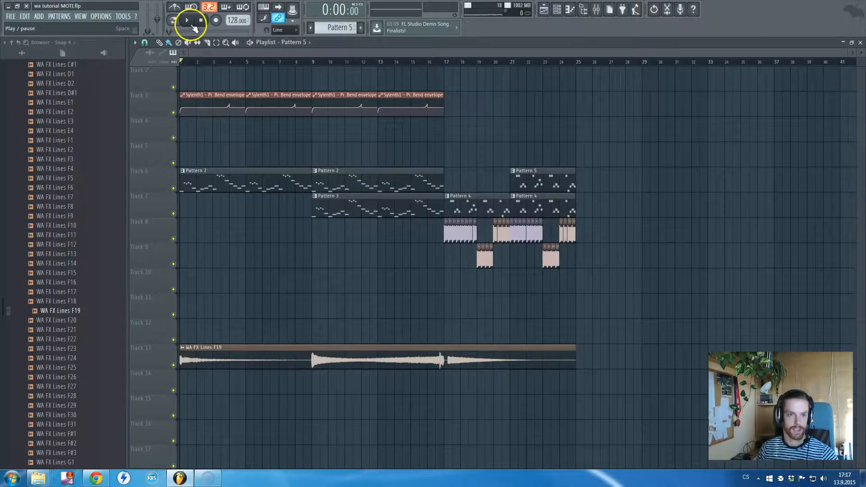
click(187, 21)
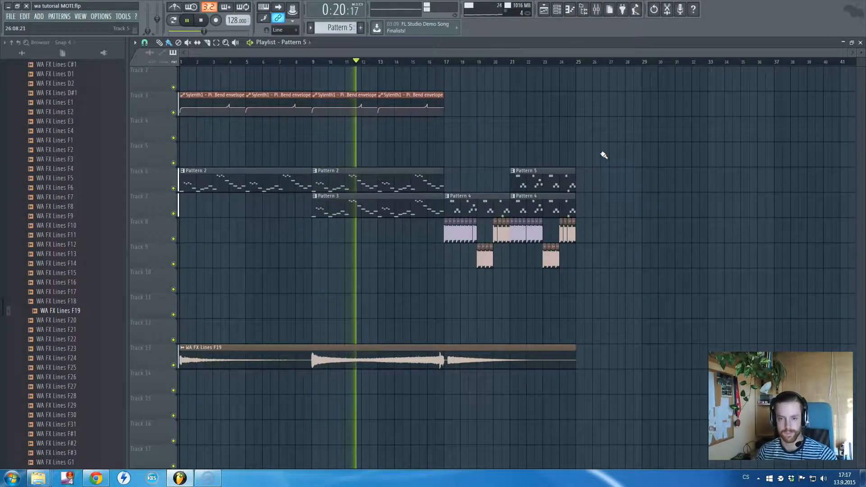
double_click(464, 235)
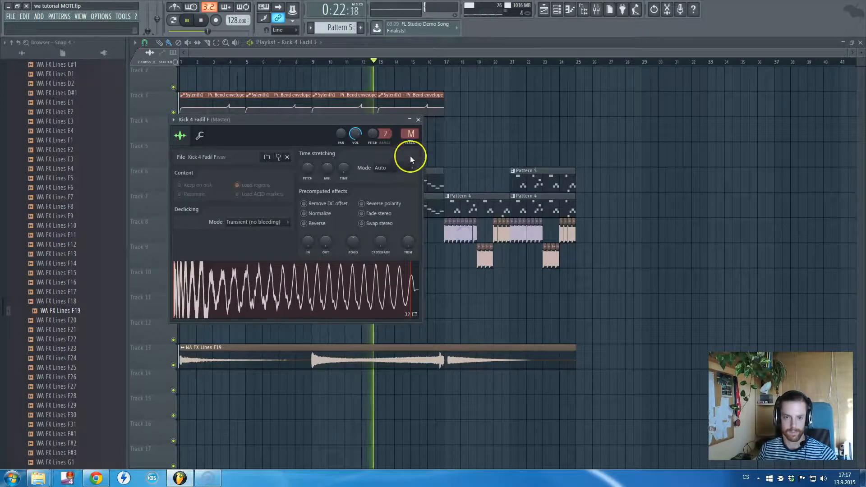
click(411, 142)
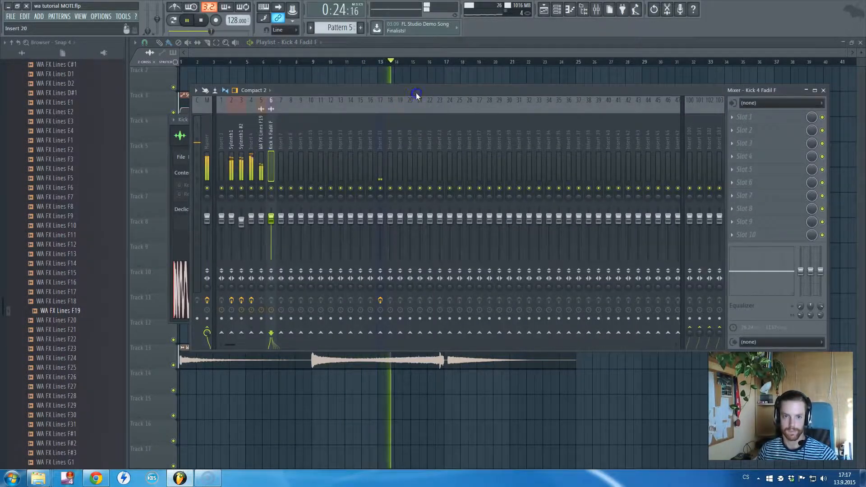
key(F9)
- Route the Kick 4 Fadil C# #2 clip to mixer track 6 and reassign the Kick 4 Fadil D# clip's mixer track too
double_click(487, 258)
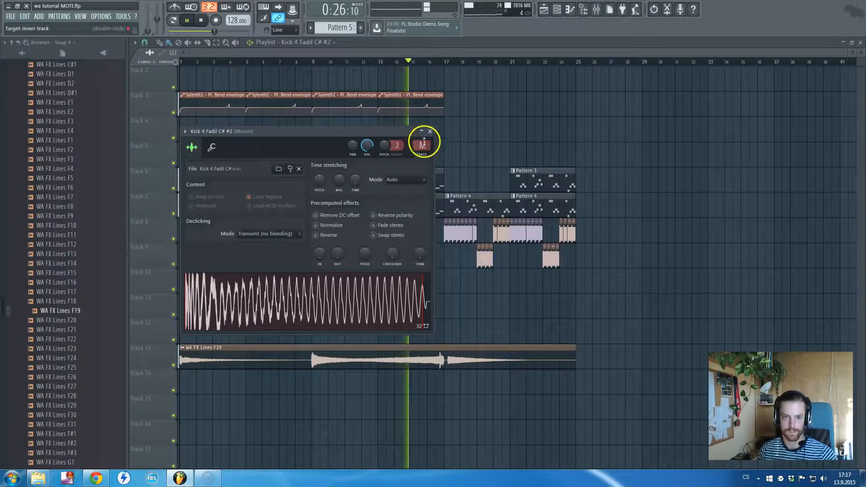
mouse_move(424, 141)
mouse_down()
mouse_move(424, 132)
mouse_move(432, 152)
mouse_move(431, 138)
mouse_up()
double_click(501, 234)
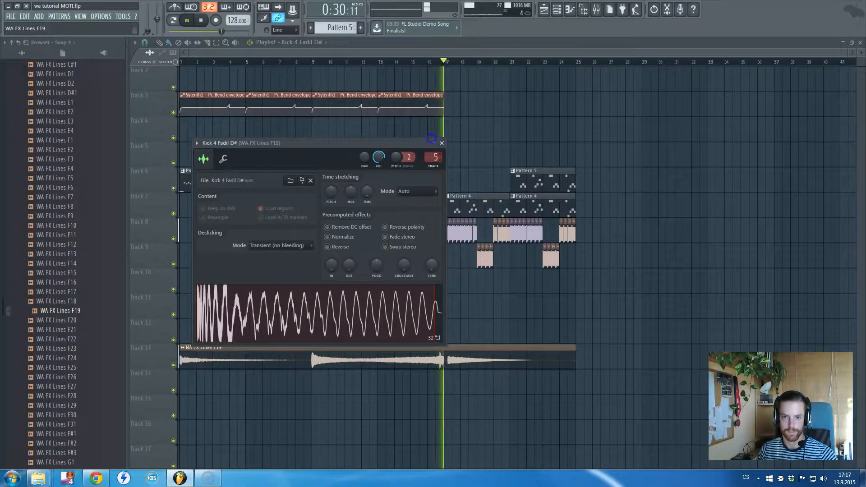
click(467, 139)
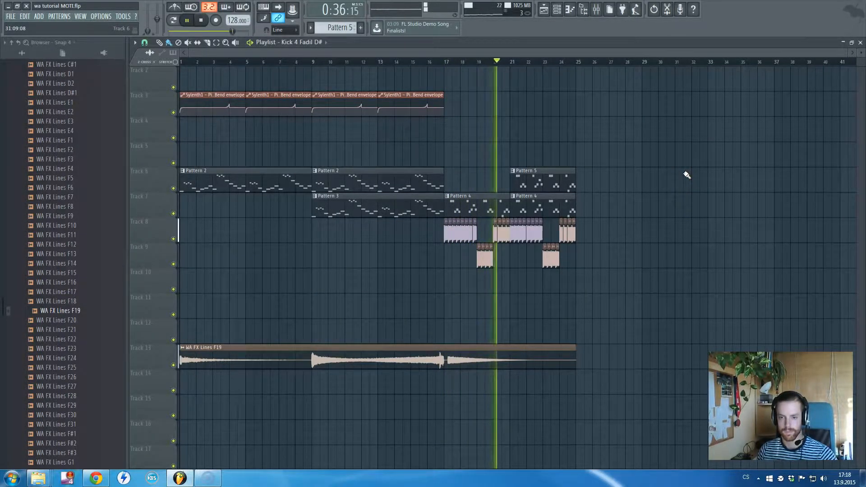
- Stop playback and adjust the end of the WA FX Lines F19 clip on Track 13 so that it finishes around bar 25
scroll(526, 147, up, 5)
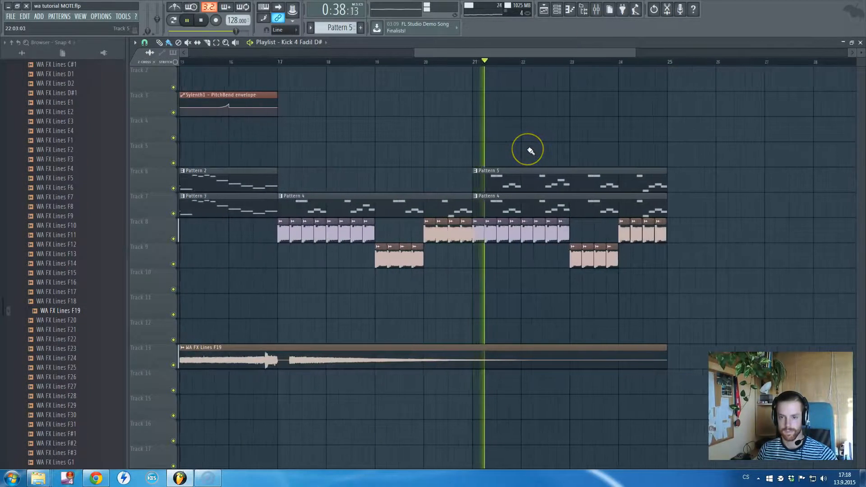
scroll(530, 151, up, 2)
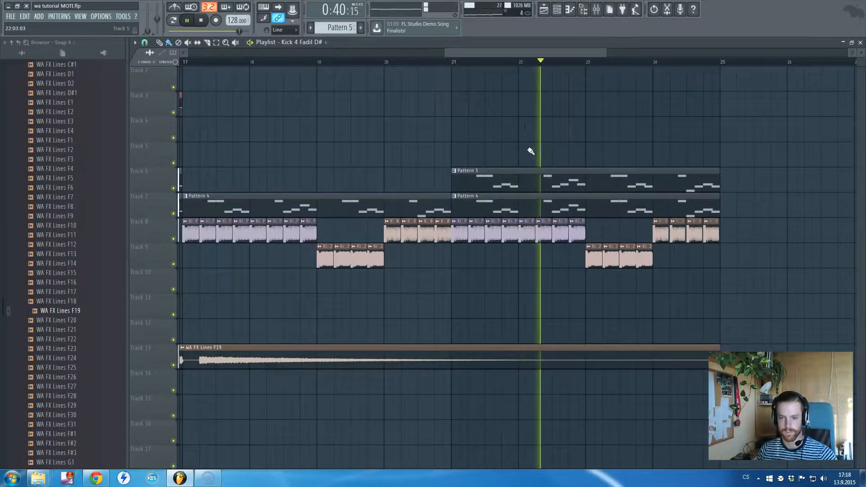
scroll(528, 154, down, 3)
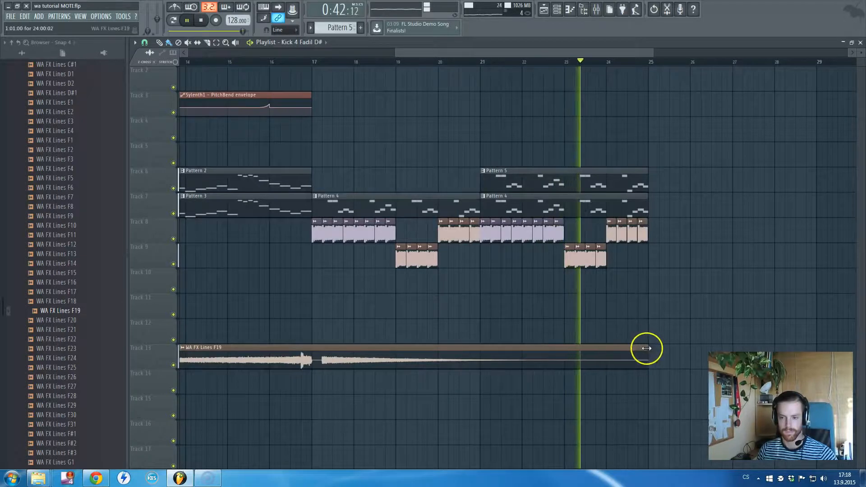
drag(647, 348, 699, 351)
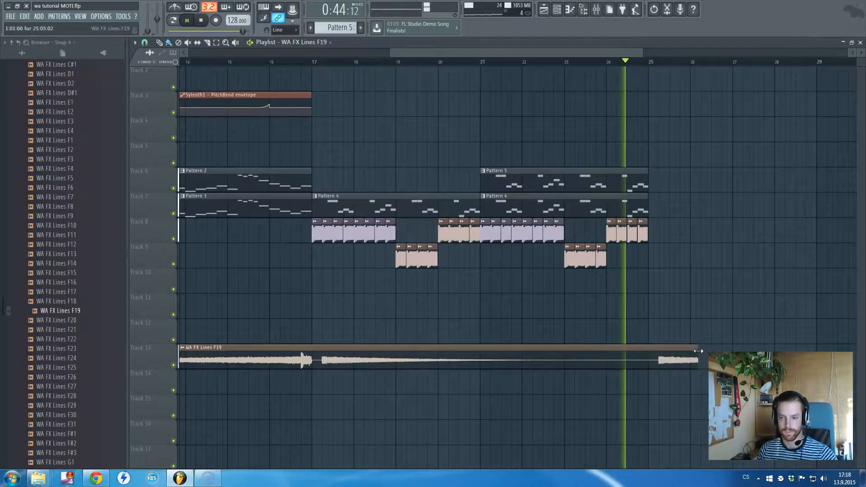
key(space)
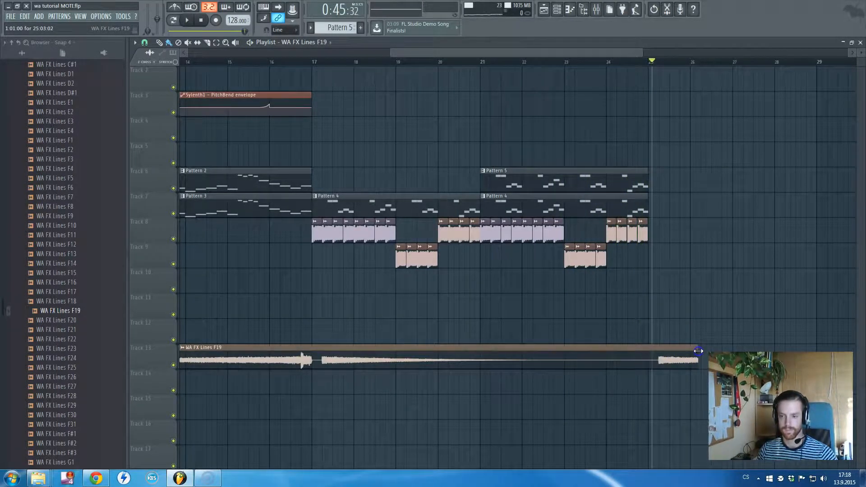
drag(699, 351, 654, 352)
drag(457, 54, 146, 63)
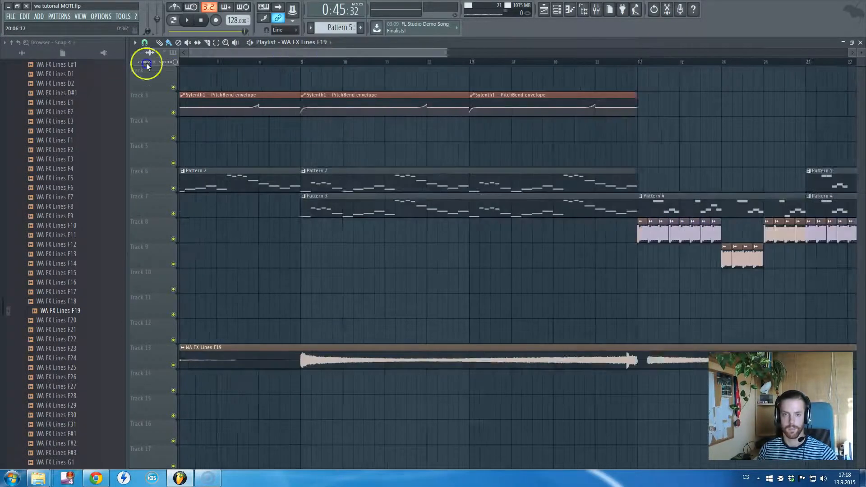
scroll(244, 151, down, 4)
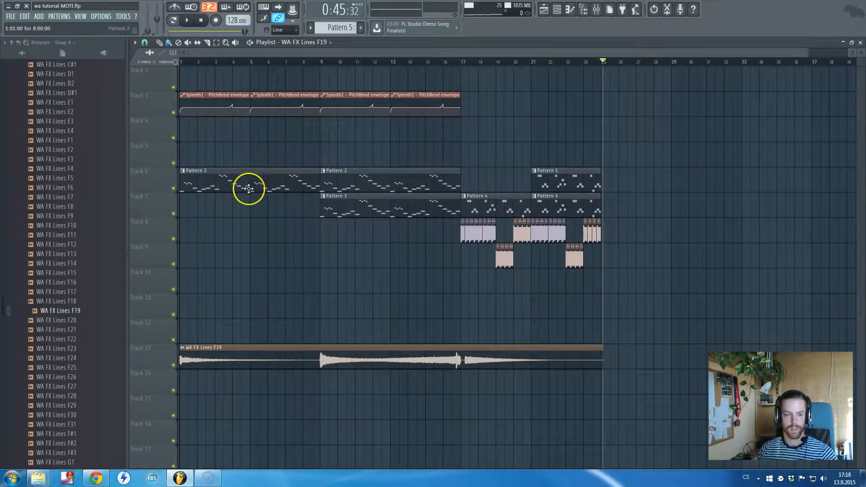
click(265, 187)
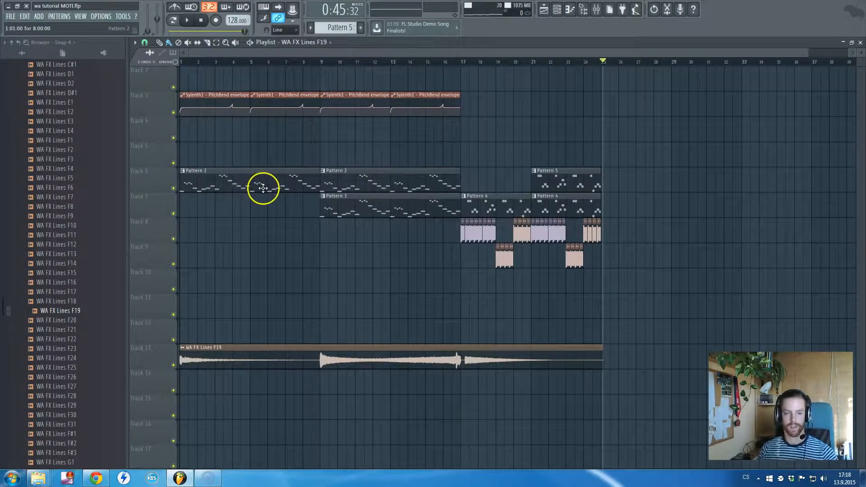
click(266, 99)
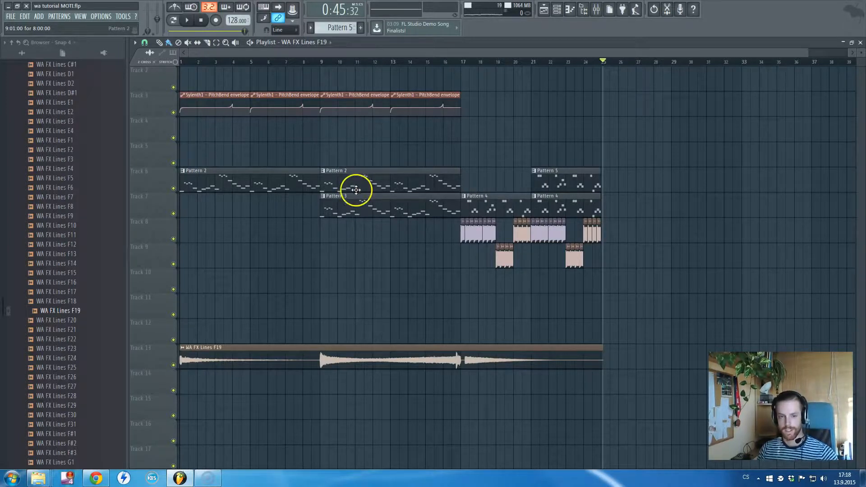
- Close the playlist, the open kick sample windows and the Sylenth1 window so only the channel rack remains
key(F5)
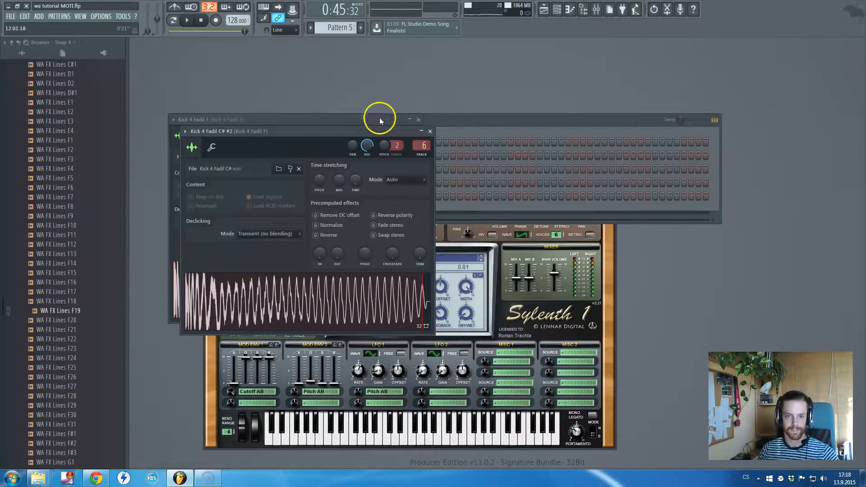
click(370, 127)
key(Escape)
key(Escape)
click(612, 242)
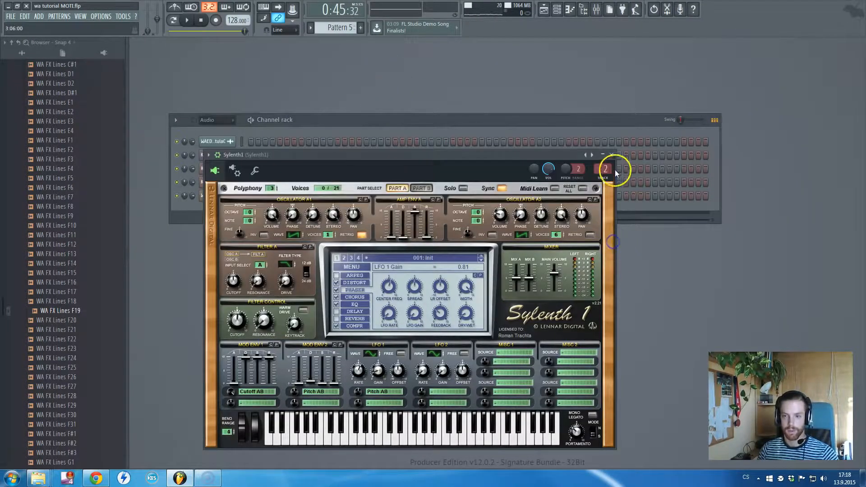
click(612, 154)
- Show the Unsorted channel group in the channel rack and delete the first empty Sampler channel
click(225, 119)
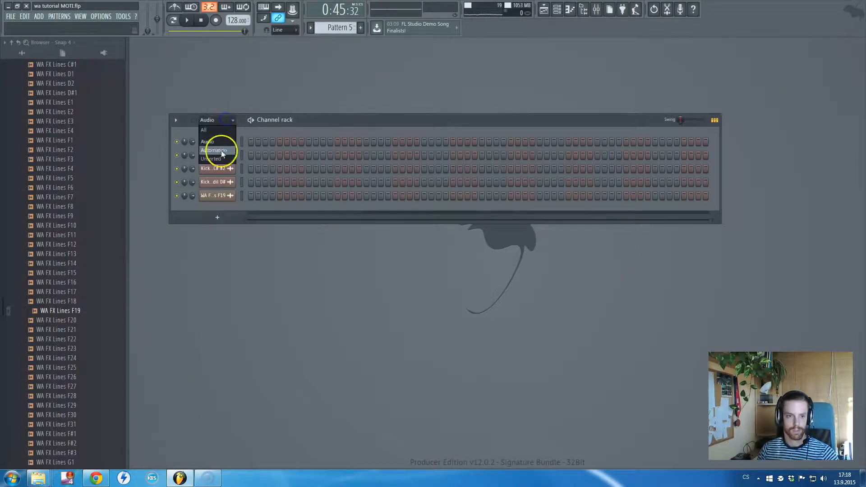
click(220, 159)
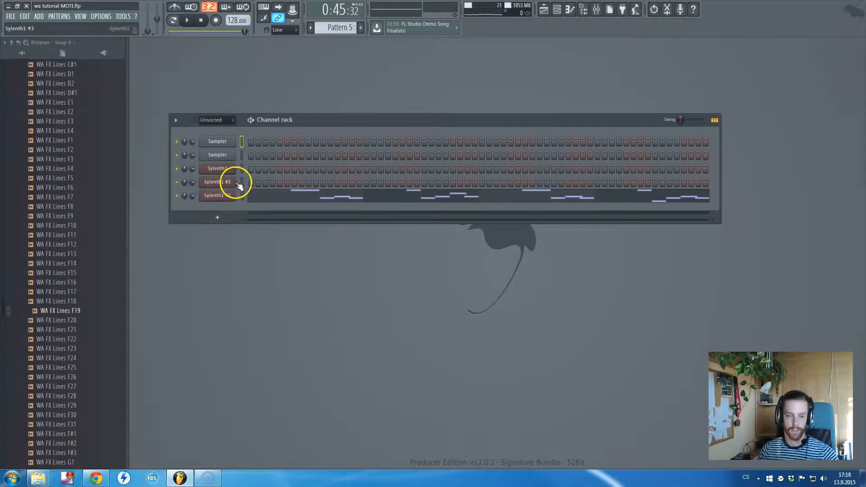
right_click(219, 142)
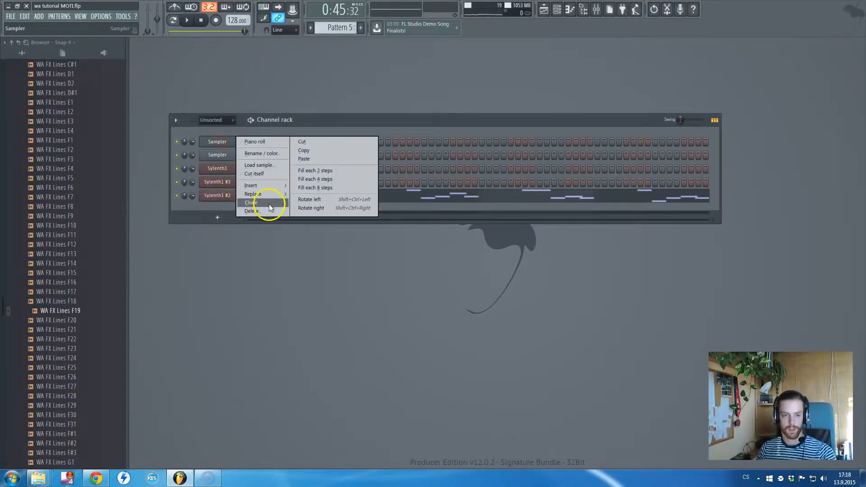
click(263, 211)
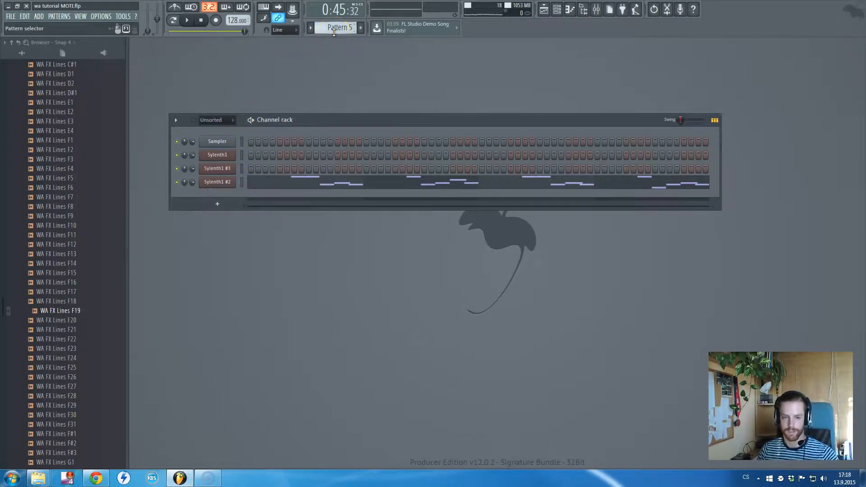
- Check the pattern layout in the playlist and make Pattern 2 the active pattern in the channel rack
key(F5)
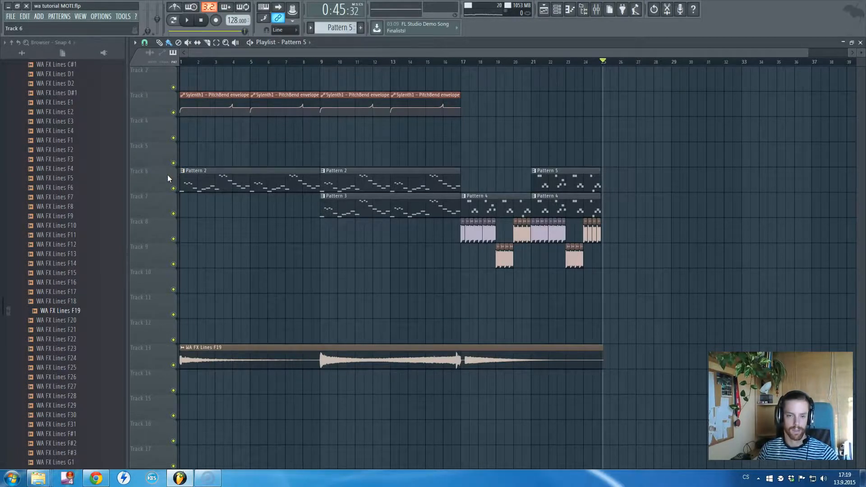
key(F5)
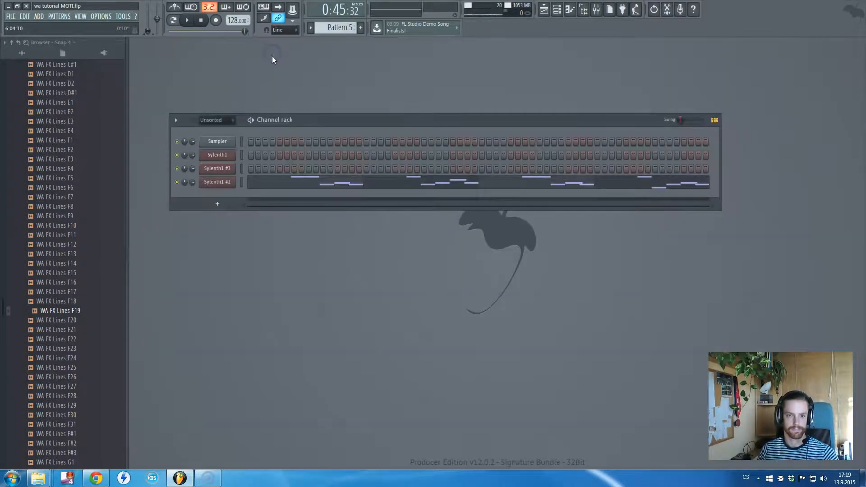
scroll(330, 28, up, 3)
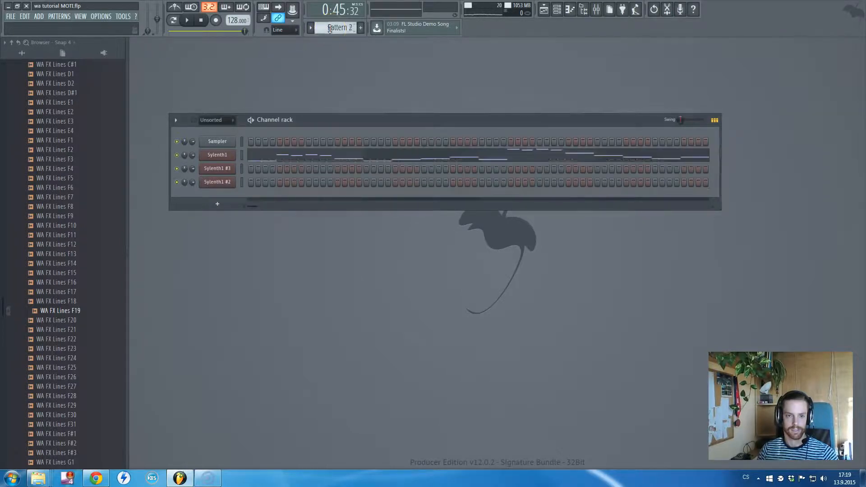
scroll(330, 29, up, 1)
scroll(330, 28, down, 1)
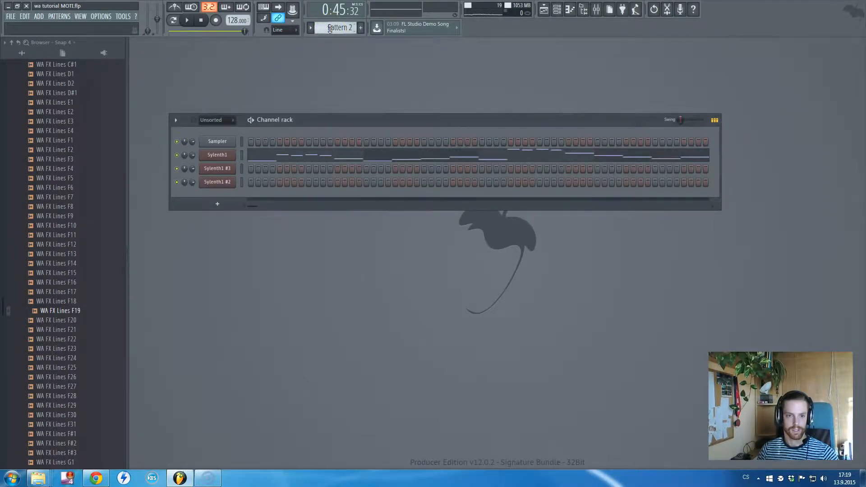
- View the Sylenth1 channel's synth settings and close the plugin window
click(225, 154)
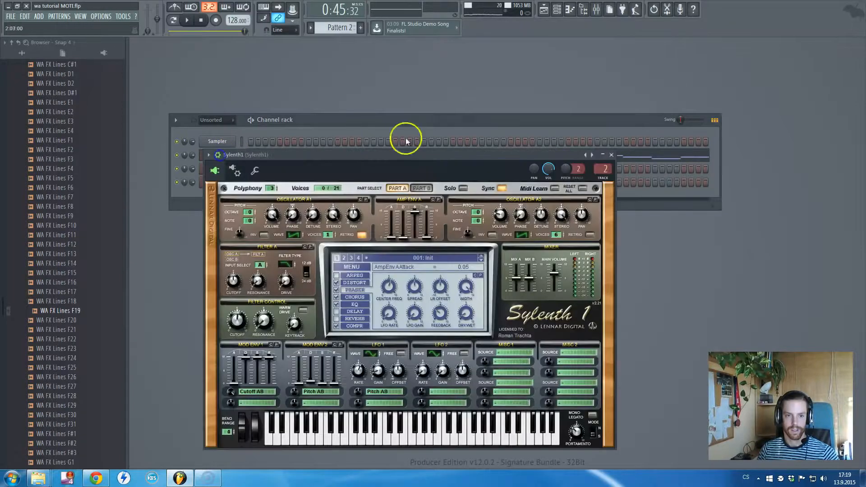
click(493, 153)
key(Escape)
- Switch playback to pattern mode and play Pattern 2 with the mixer open, stopping it after a few seconds
click(172, 19)
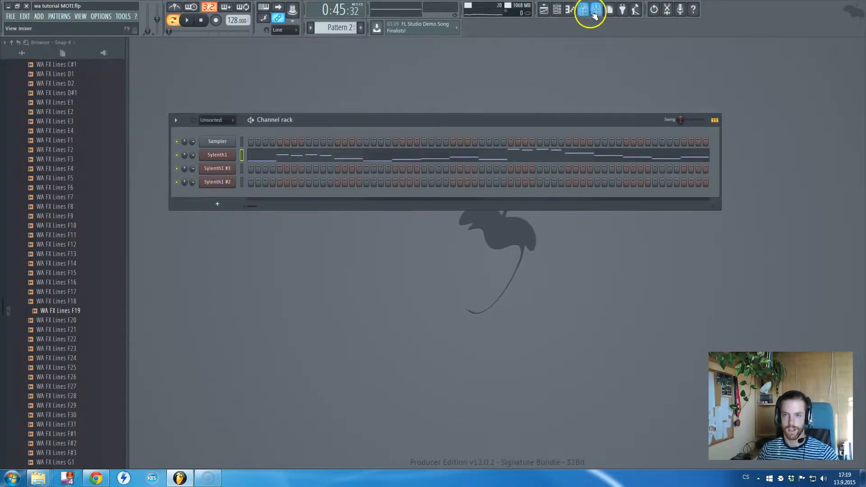
key(space)
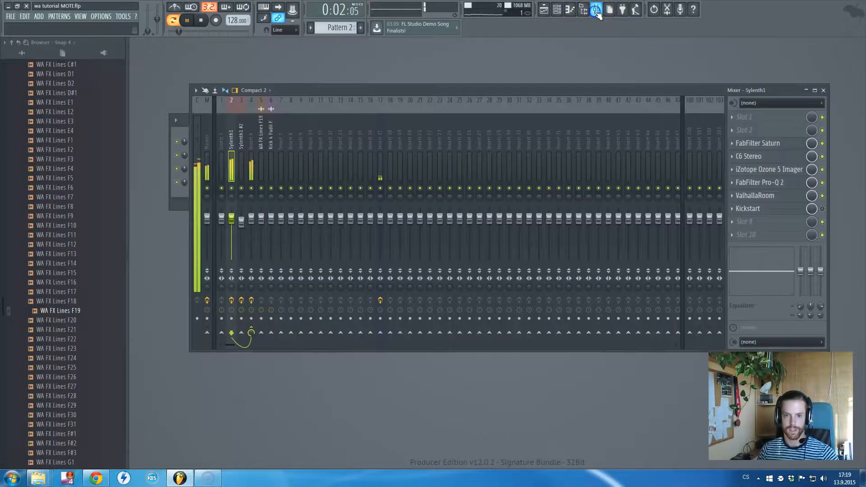
click(597, 10)
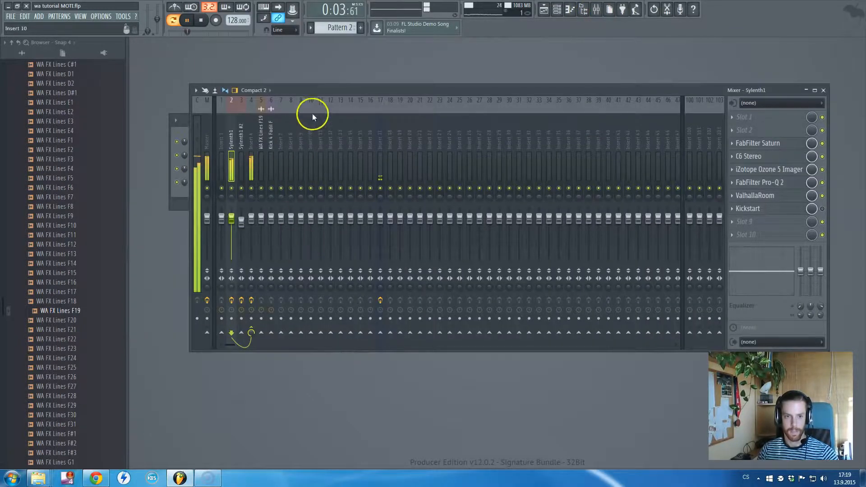
drag(321, 91, 323, 95)
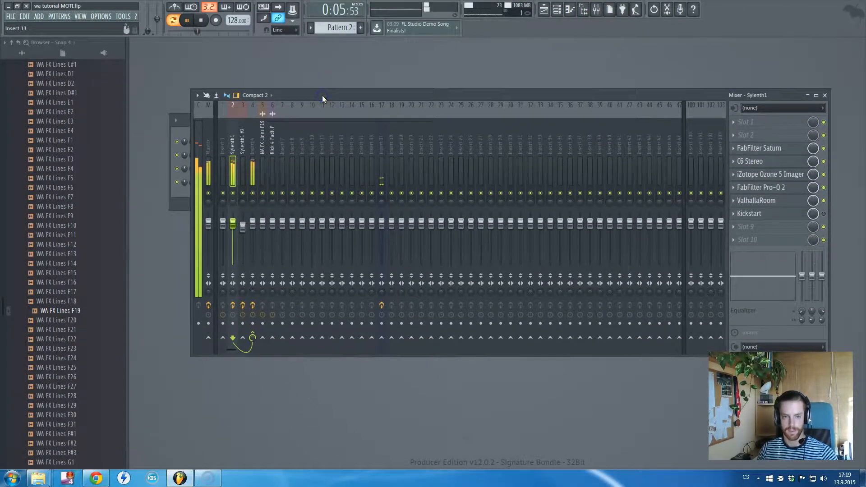
key(space)
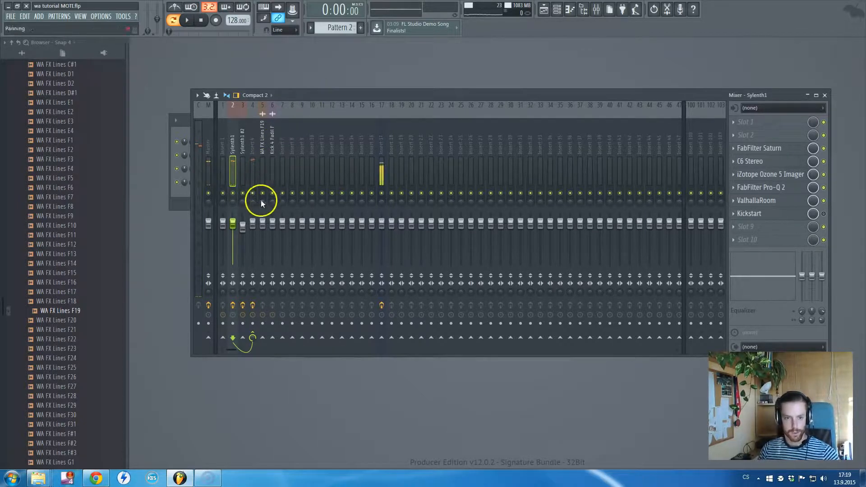
- Disable the effect slots on mixer tracks 2, 3 and 4 and select the Sylenth1 #2 track
click(238, 307)
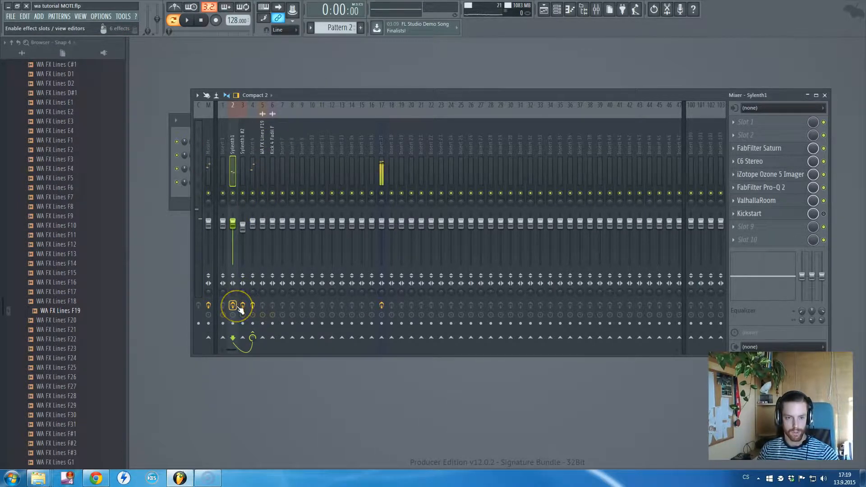
click(253, 306)
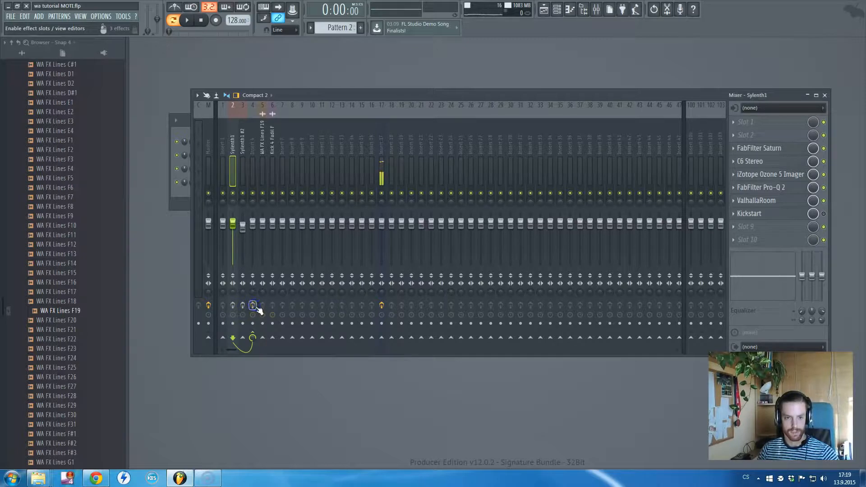
click(241, 145)
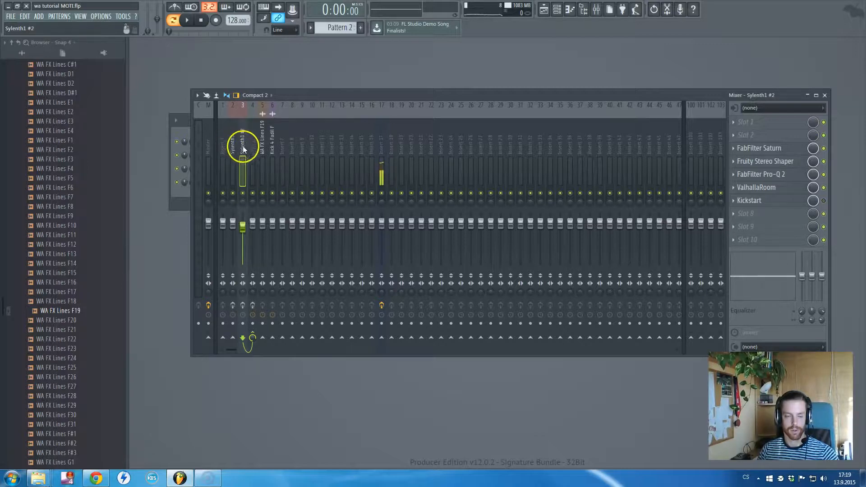
- Compare the effect chains on mixer tracks 2, 3 and 4, finishing on the Sylenth1 track
click(251, 147)
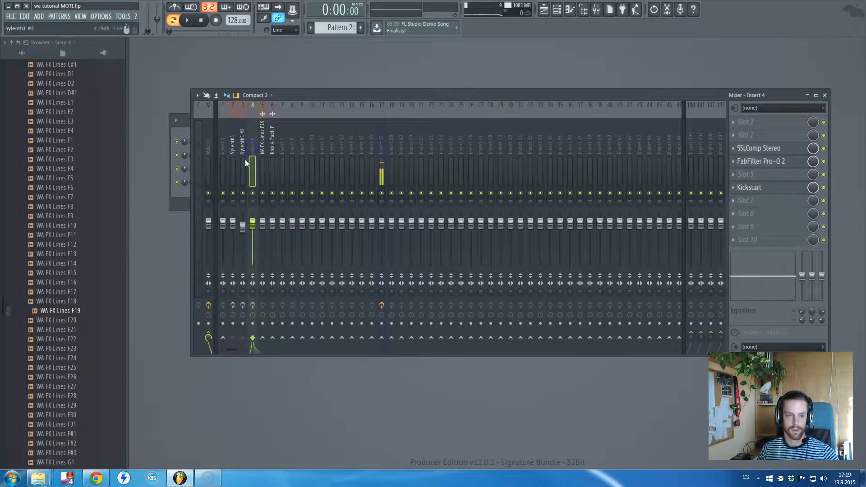
click(232, 150)
click(243, 149)
click(253, 150)
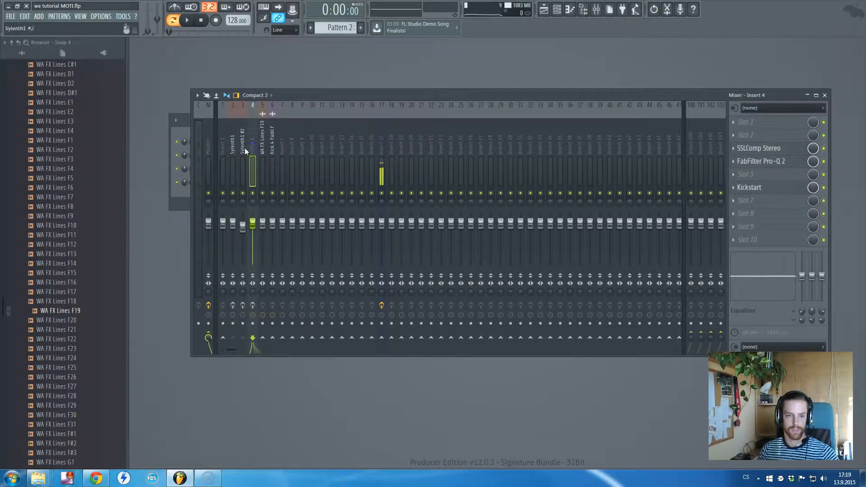
click(233, 149)
click(244, 147)
click(252, 147)
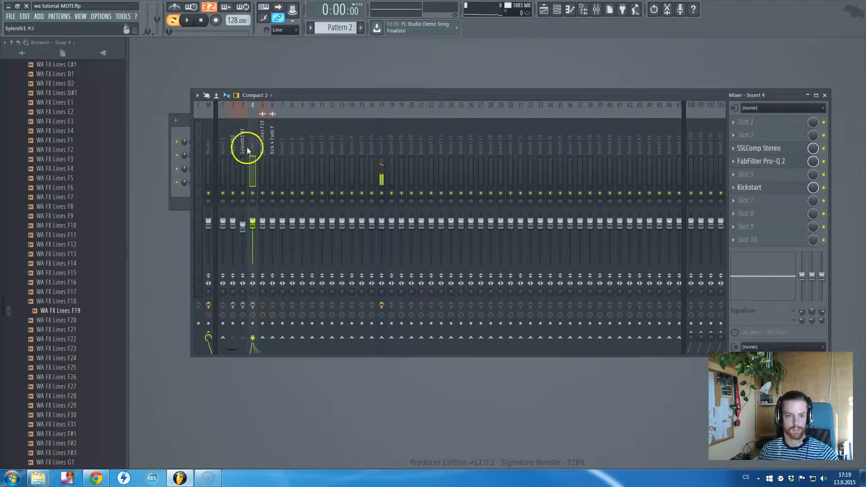
click(233, 148)
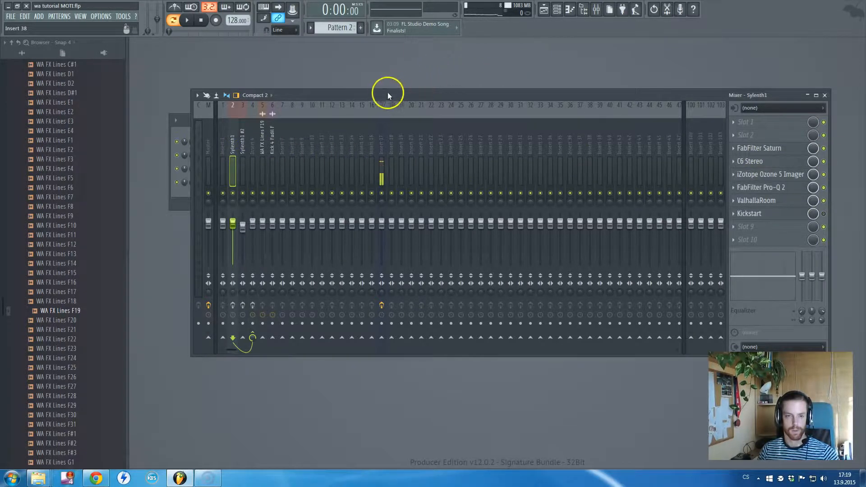
- Bring up the channel rack and open the Sylenth1 channel's synth window
key(F6)
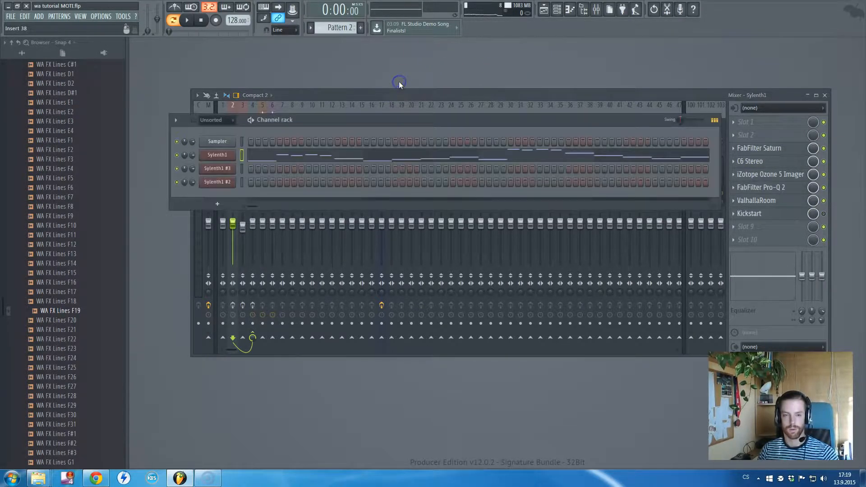
click(314, 162)
key(F7)
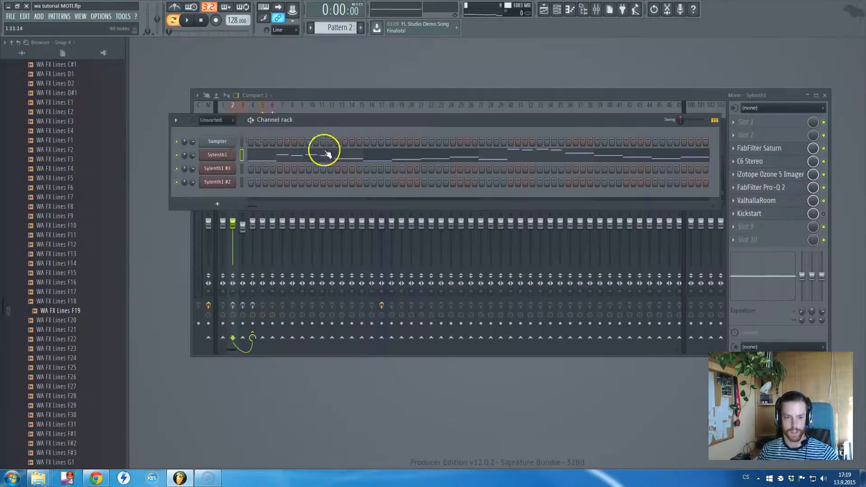
click(222, 155)
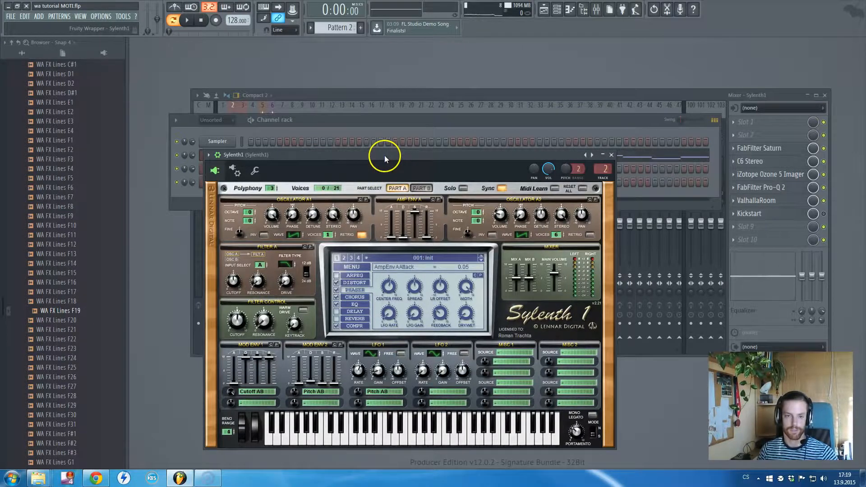
drag(384, 155, 439, 145)
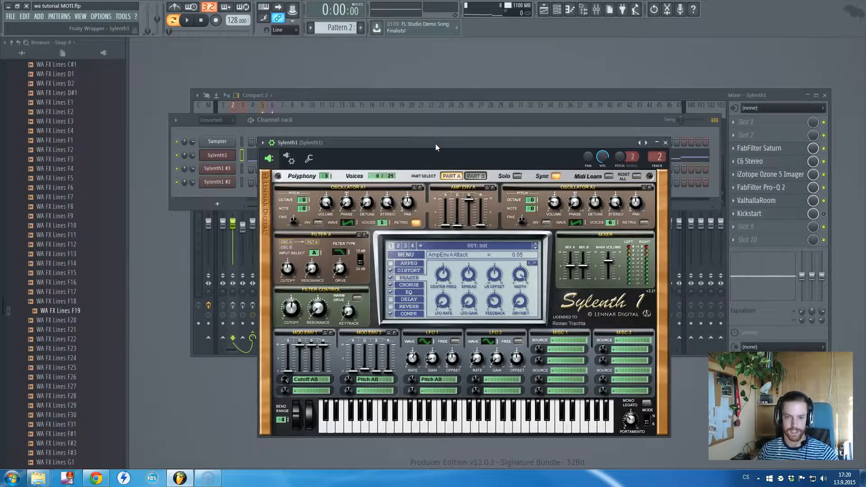
drag(436, 146, 427, 143)
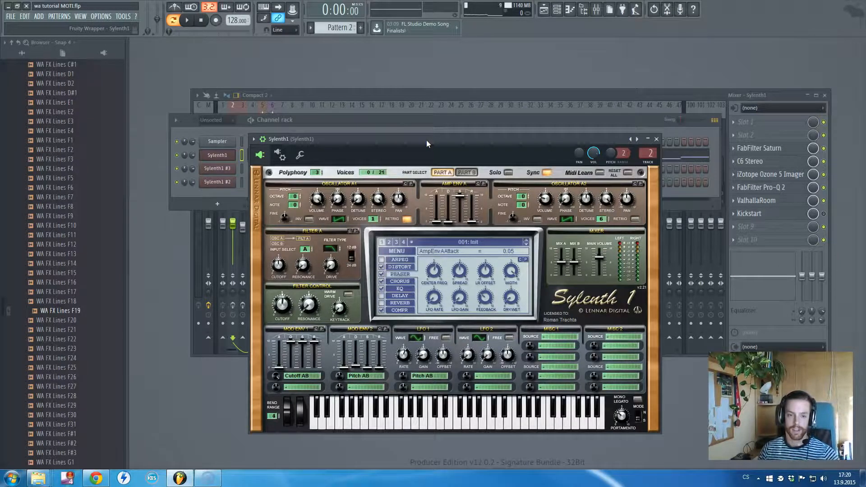
click(404, 126)
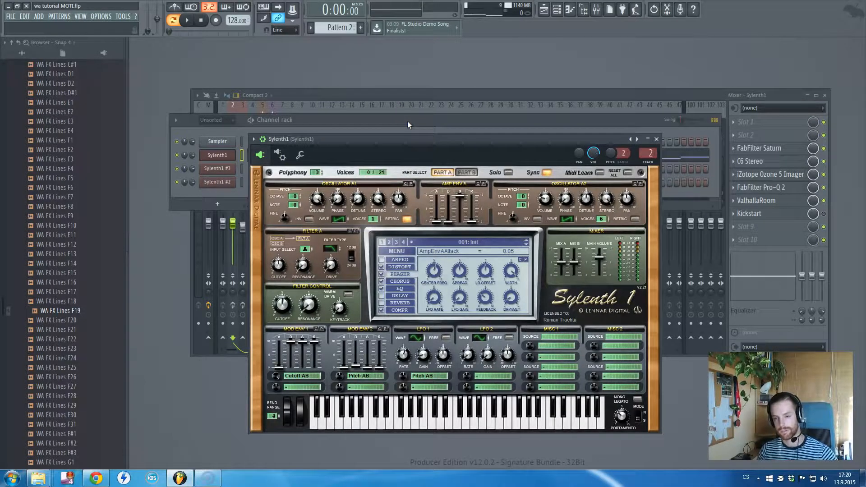
click(408, 156)
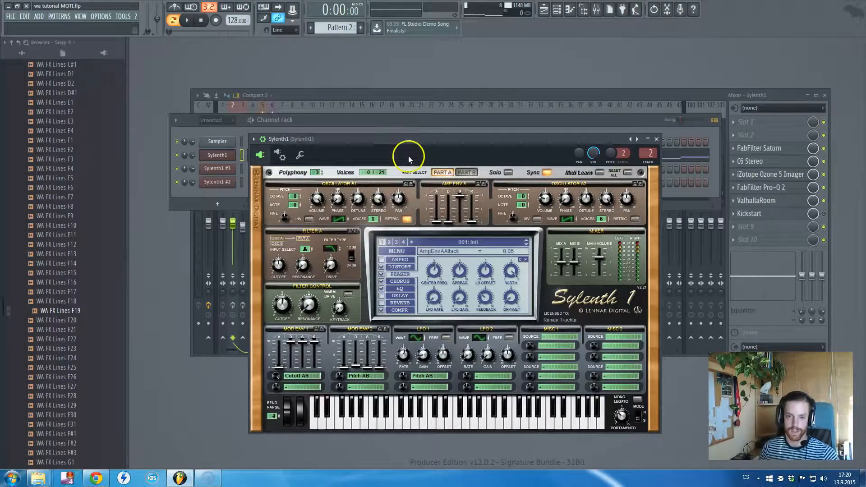
drag(402, 138, 395, 147)
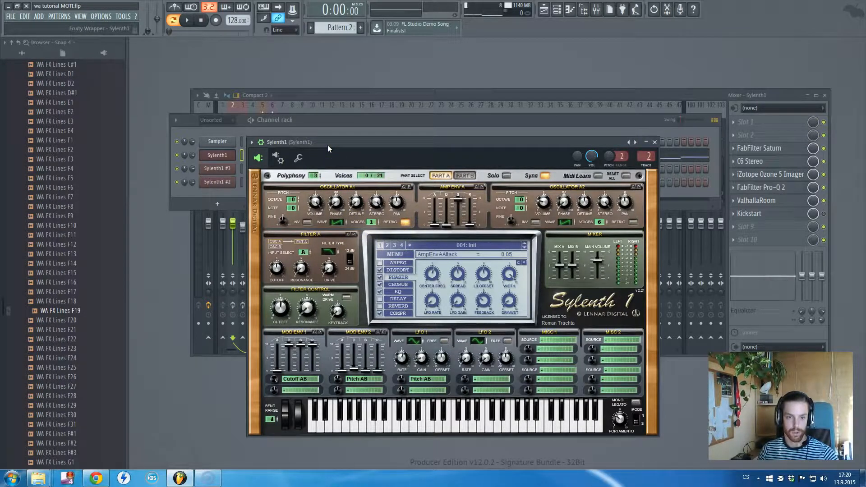
drag(328, 145, 331, 144)
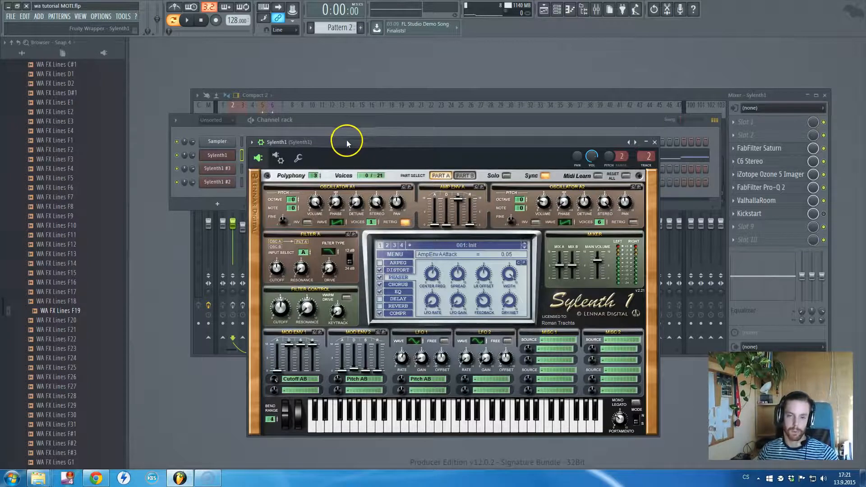
- Bring the channel rack back in front of the mixer and play Pattern 2, stopping it after a few seconds
click(321, 76)
click(307, 90)
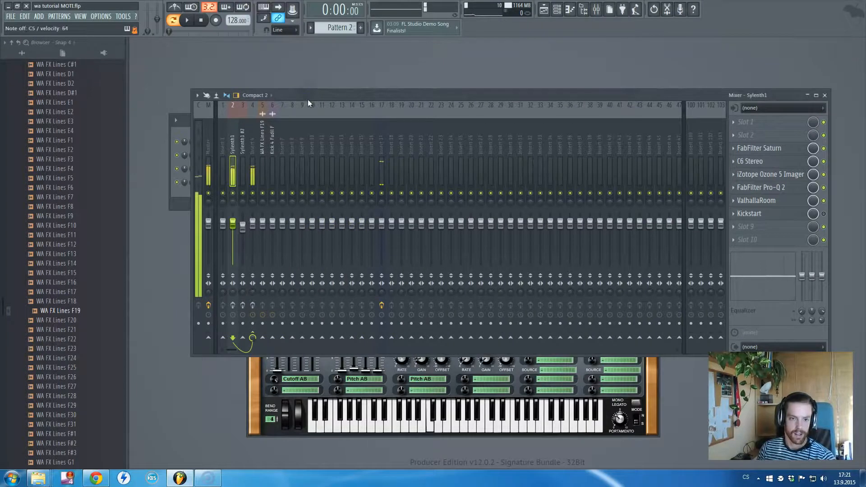
click(318, 77)
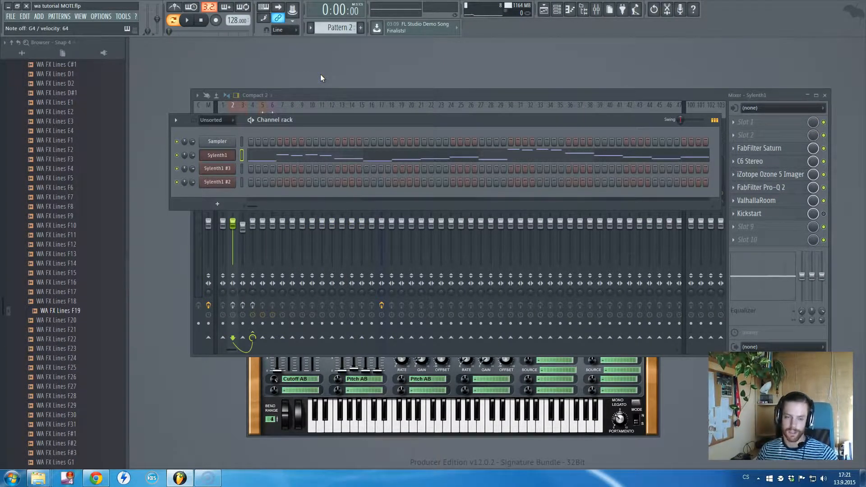
key(space)
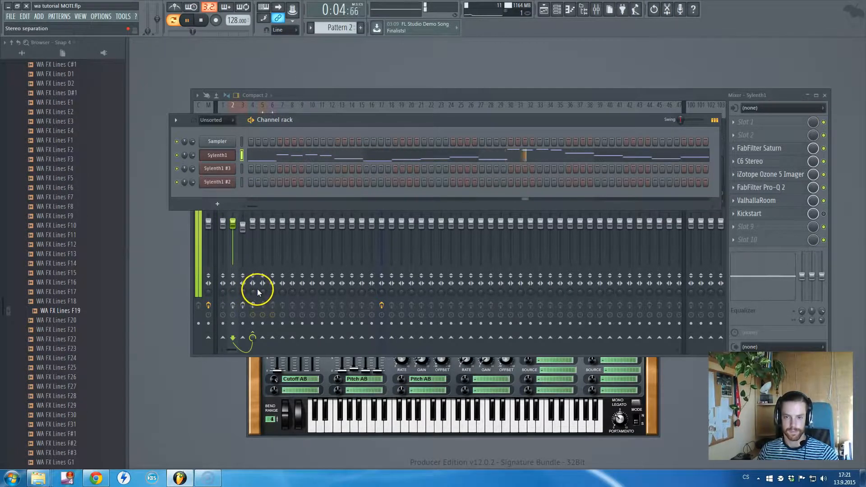
key(space)
- Reopen the Sylenth1 channel's synth and set the oscillator A2 volume to 2.86 while listening to Pattern 2
click(230, 156)
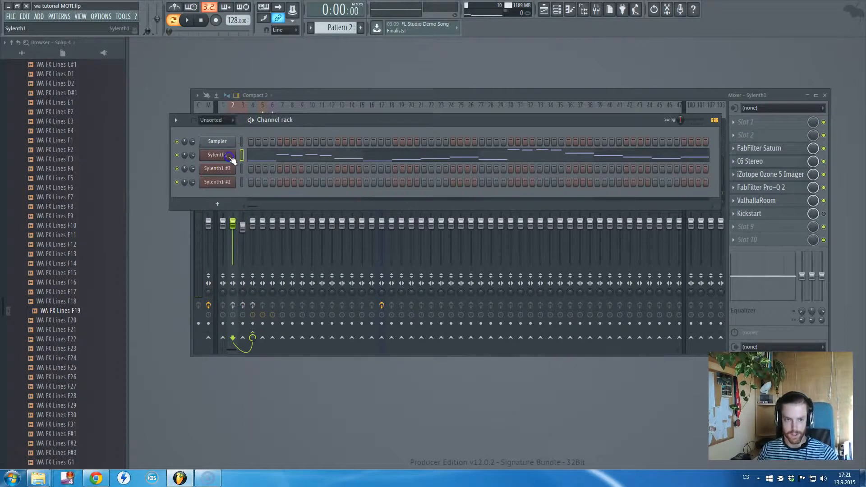
click(231, 157)
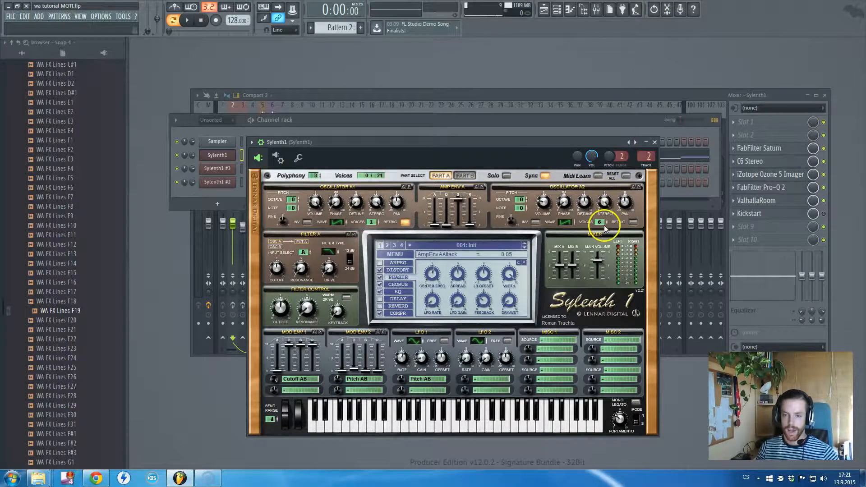
click(543, 203)
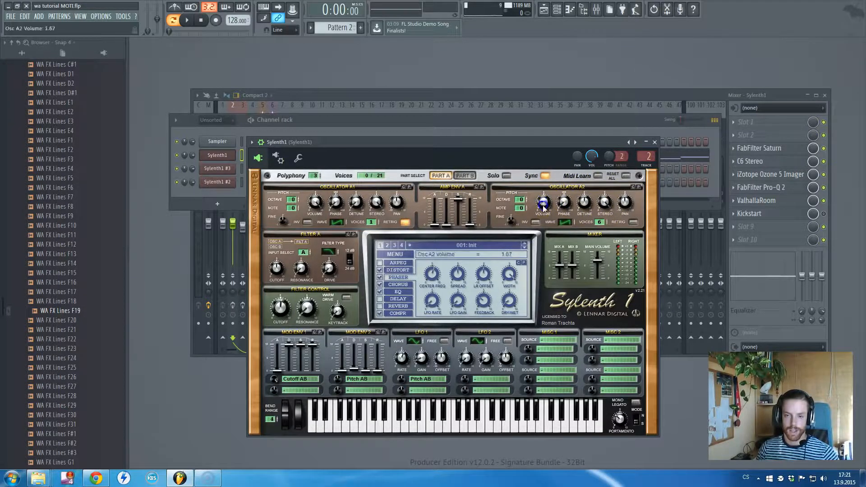
drag(545, 203, 546, 202)
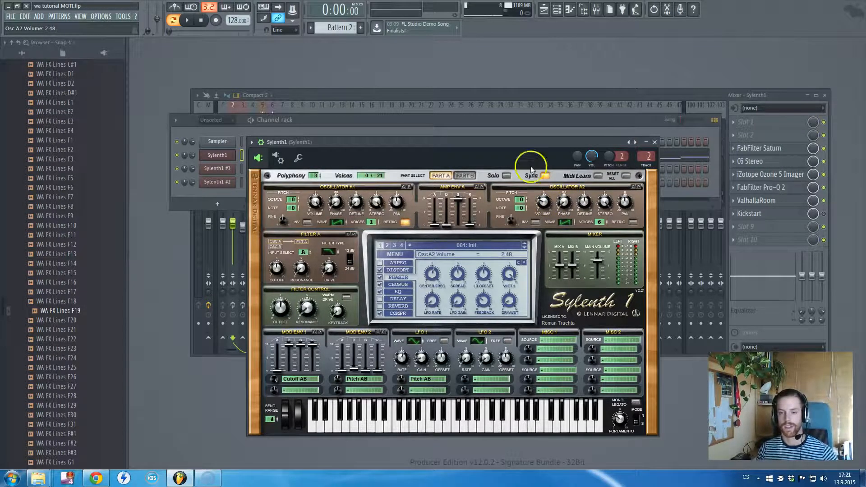
key(space)
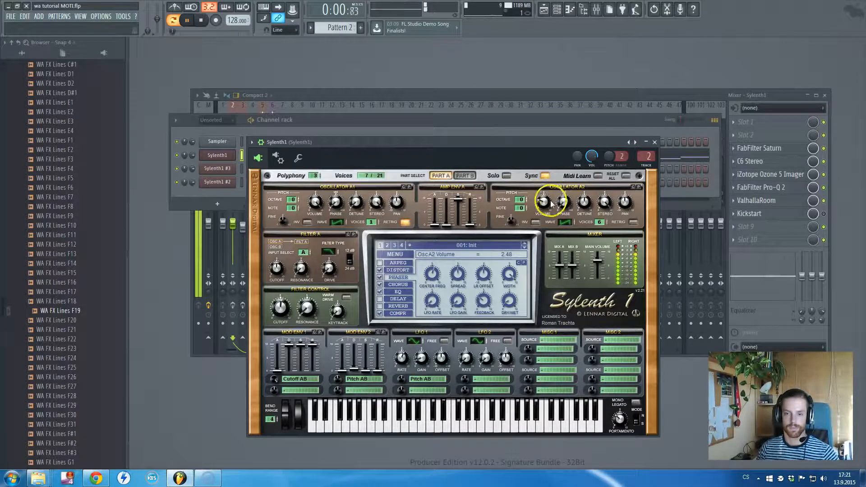
drag(548, 202, 548, 184)
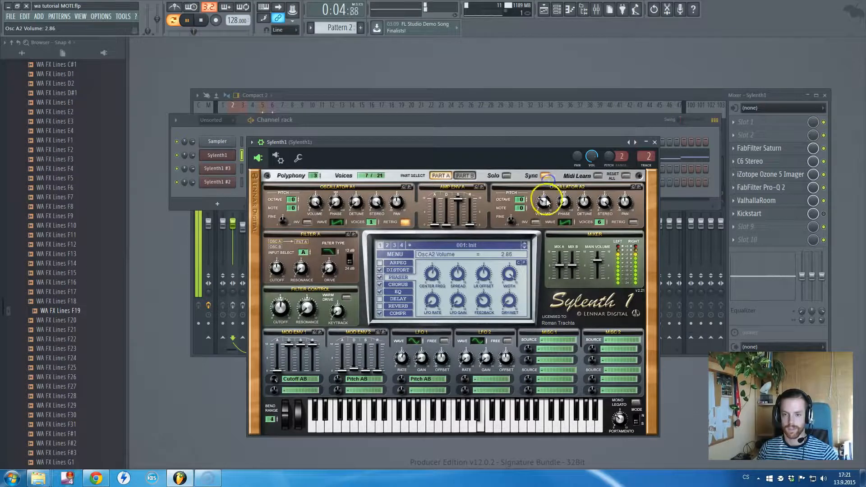
key(space)
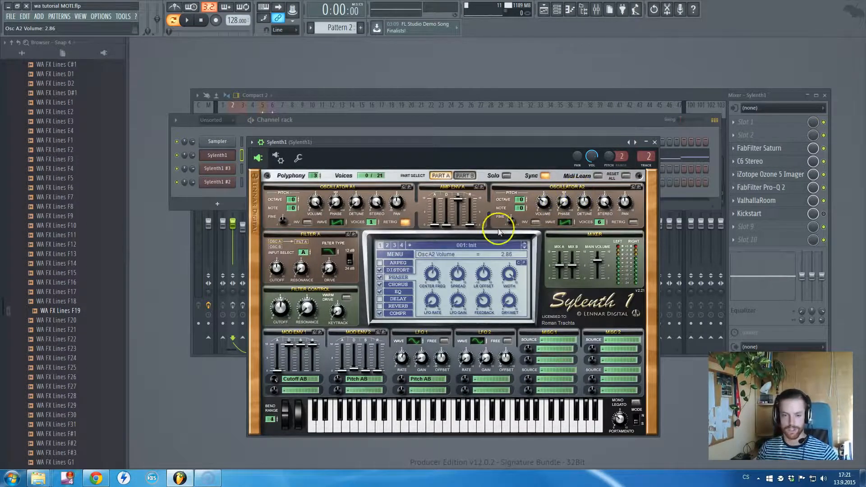
- Review the synth's distortion, phaser, chorus and EQ settings one after another
click(397, 270)
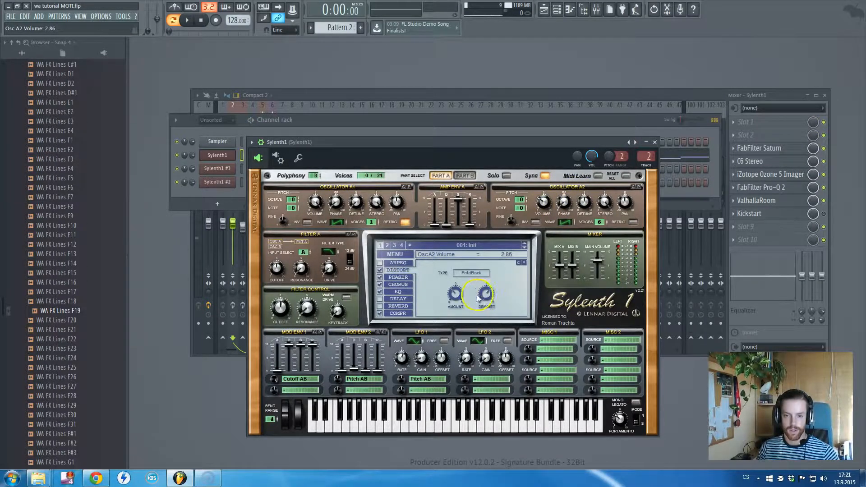
click(394, 277)
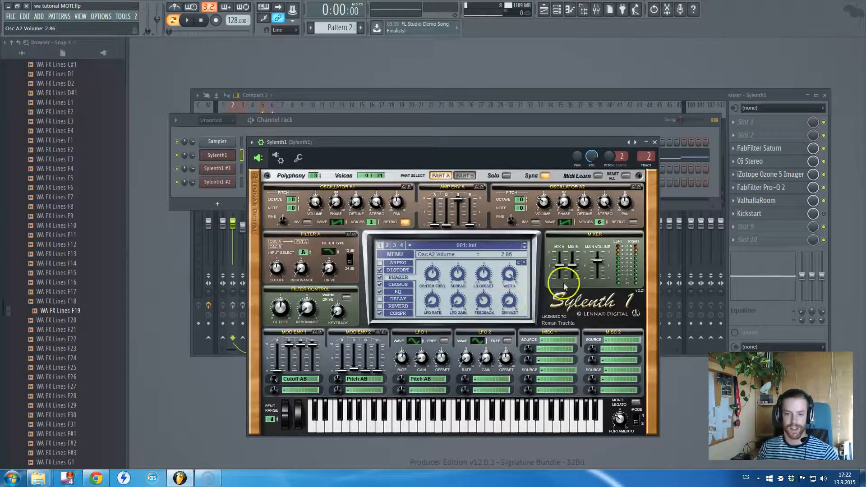
click(398, 284)
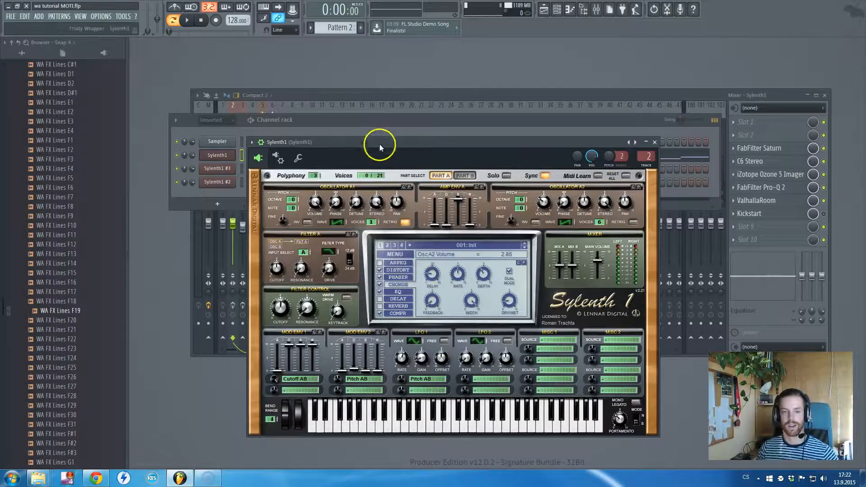
drag(387, 140, 388, 160)
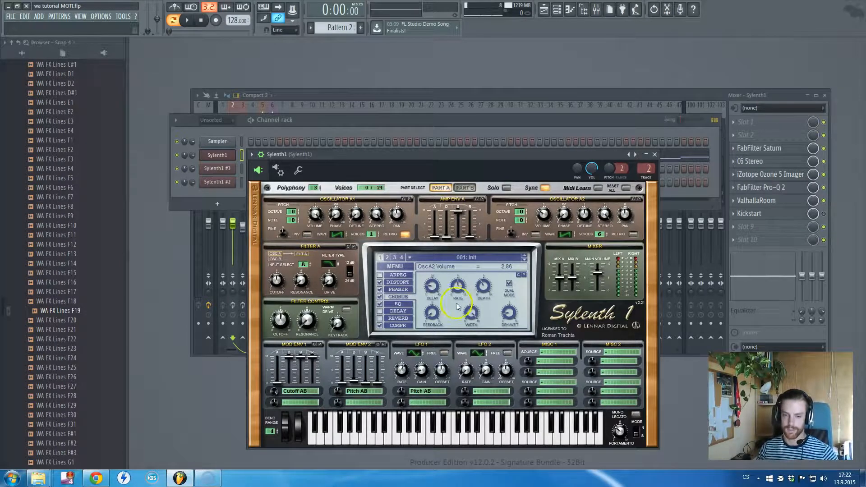
click(398, 303)
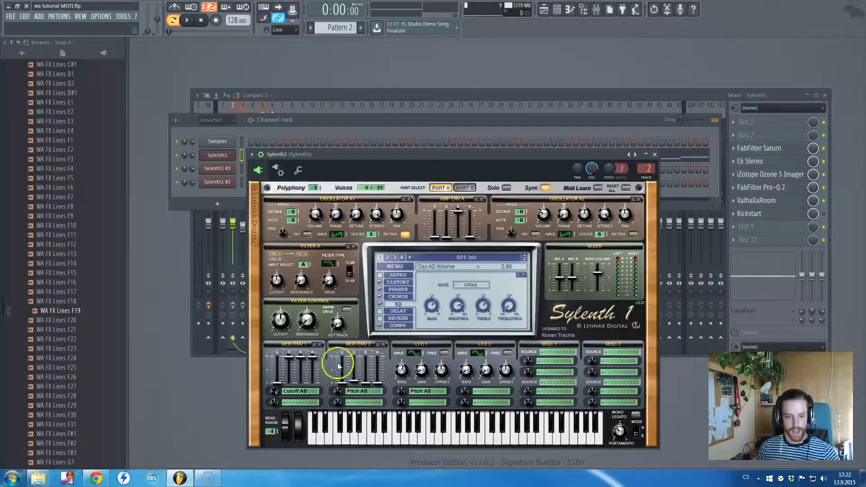
- Set Mod Env 1's attack to 0.00 and its Cutoff AB amount to 10.00, auditioning Pattern 2 in between
drag(275, 391, 278, 392)
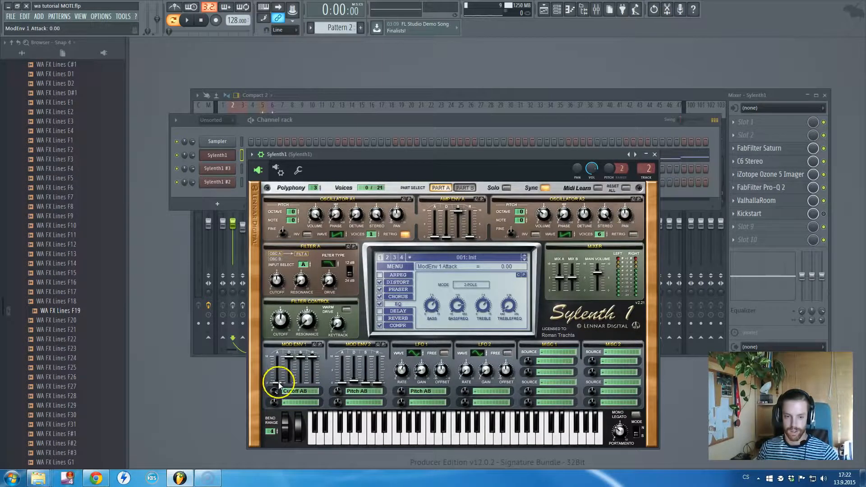
mouse_move(277, 381)
mouse_down()
mouse_move(283, 356)
mouse_move(284, 406)
mouse_move(289, 383)
mouse_up()
key(space)
key(space)
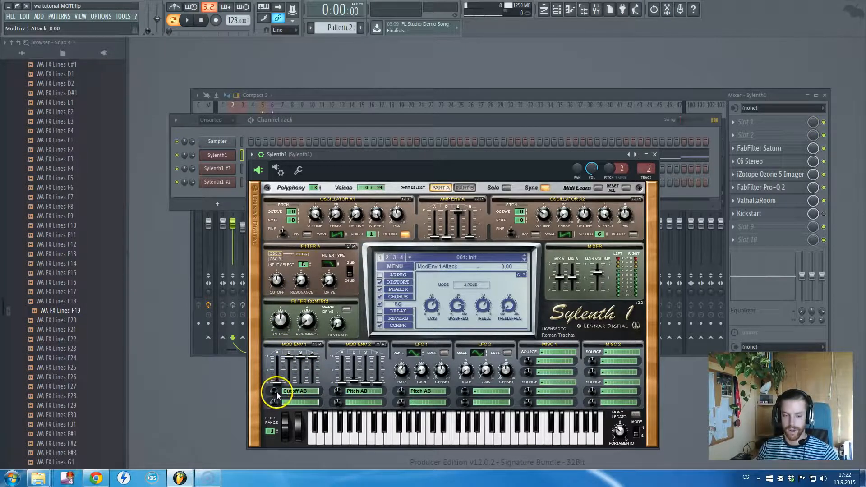
drag(277, 392, 285, 391)
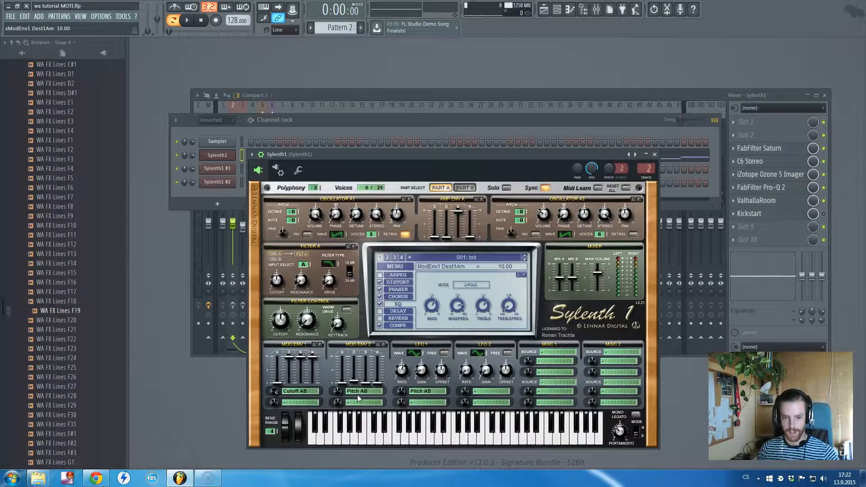
- Set Mod Env 2's Pitch AB amount to -0.86 and its decay to 0.86 while auditioning Pattern 2
key(space)
drag(338, 401, 340, 396)
key(space)
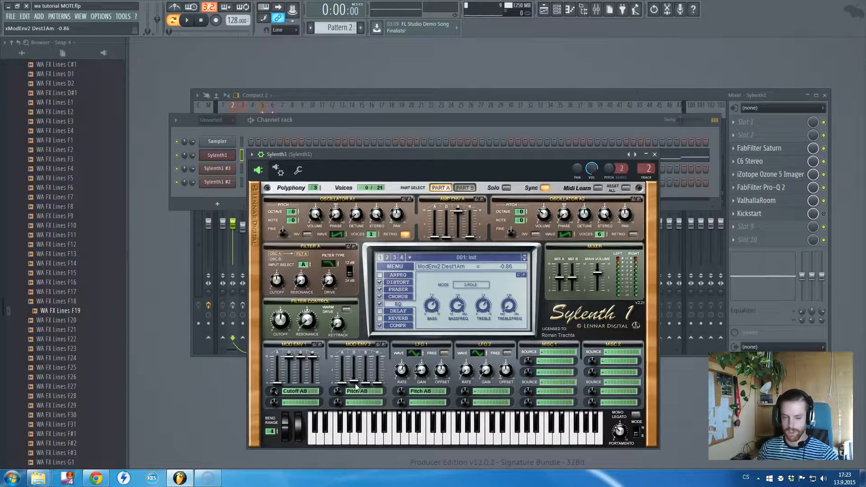
mouse_move(355, 383)
mouse_down()
mouse_move(357, 391)
mouse_move(356, 381)
mouse_up()
key(space)
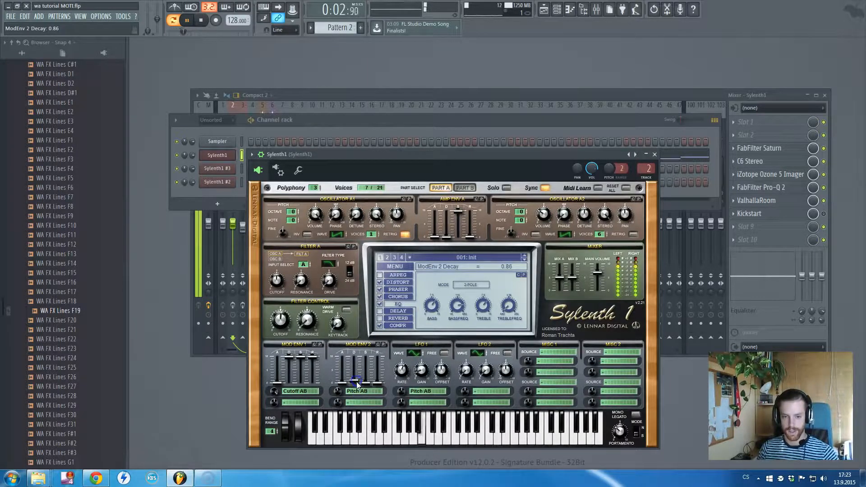
key(space)
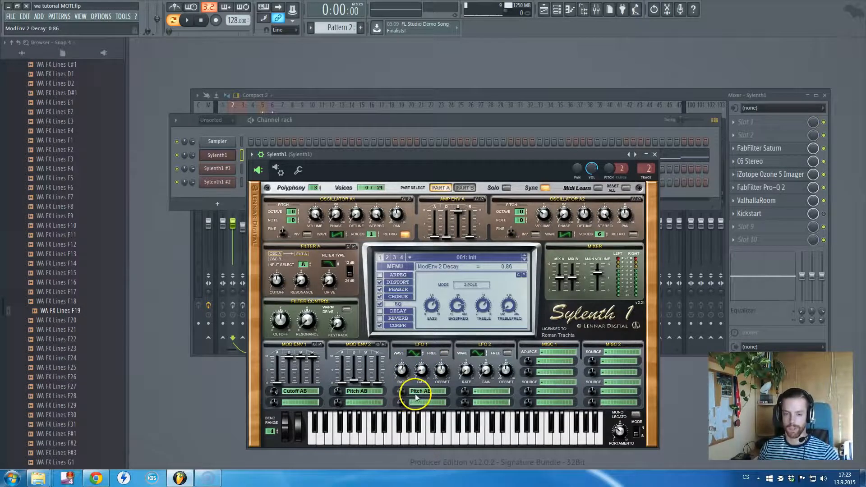
- Set LFO 1's rate to 1/16D and its gain to 0.86 while auditioning Pattern 2
click(403, 371)
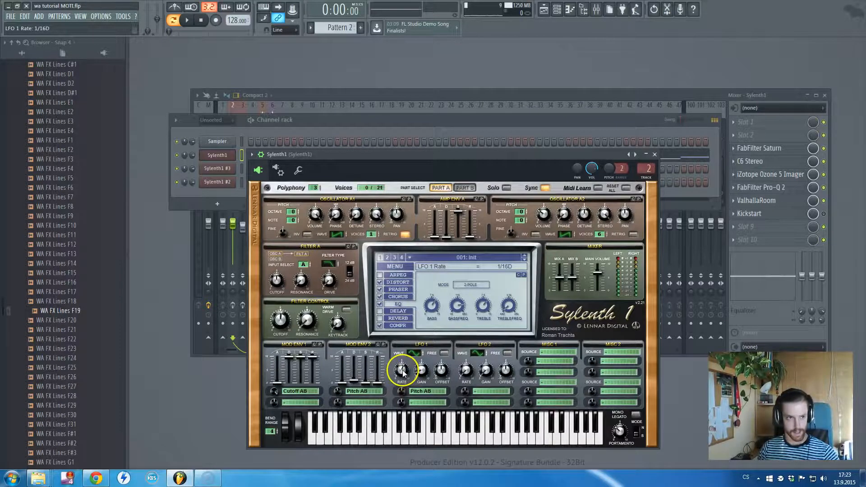
click(402, 370)
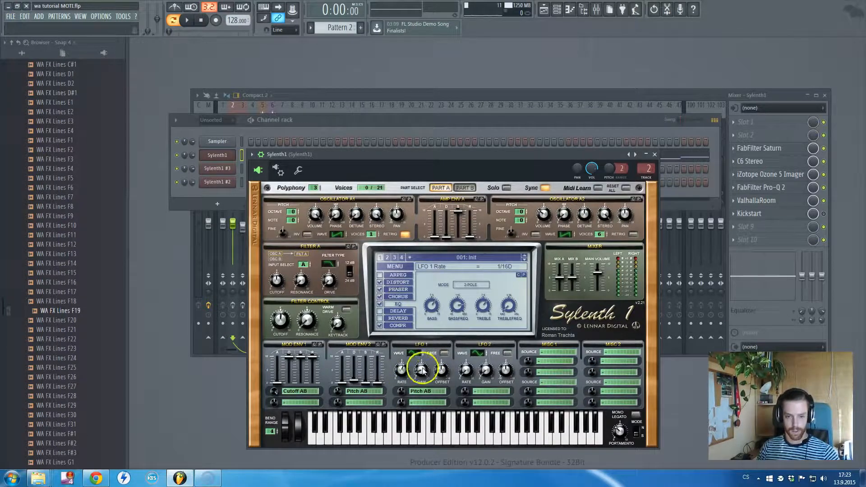
click(404, 370)
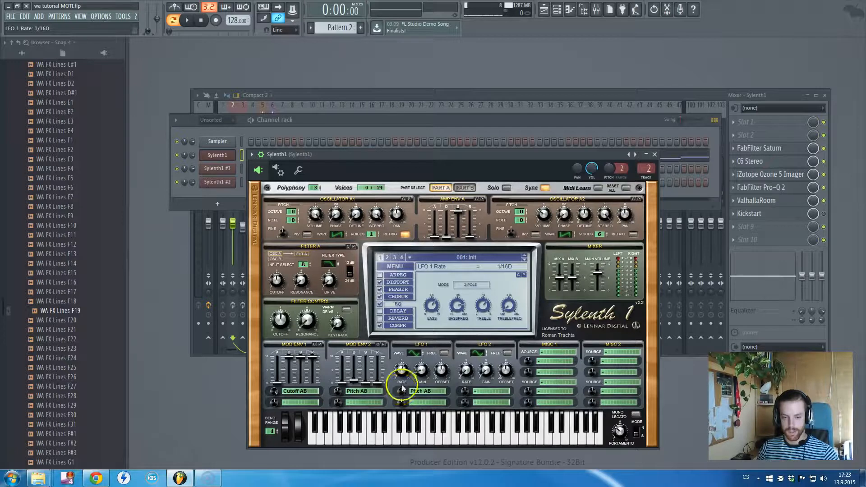
key(space)
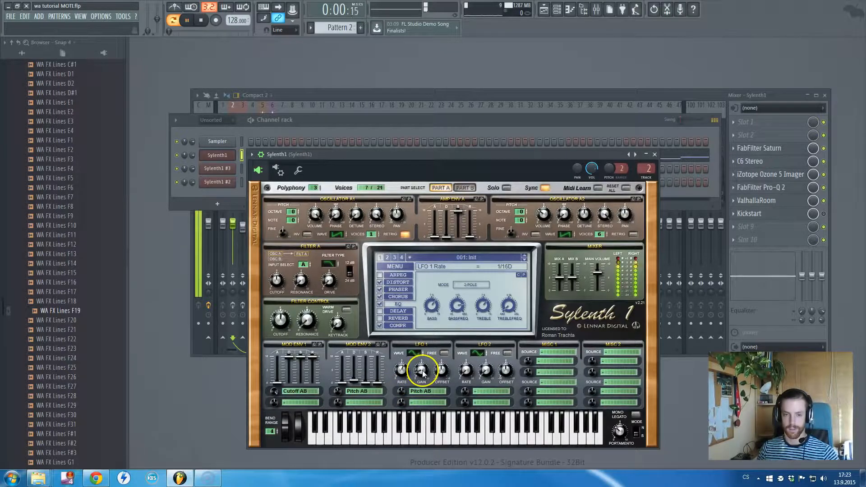
mouse_move(422, 372)
mouse_down()
mouse_move(427, 337)
mouse_move(426, 397)
mouse_move(426, 370)
mouse_up()
key(space)
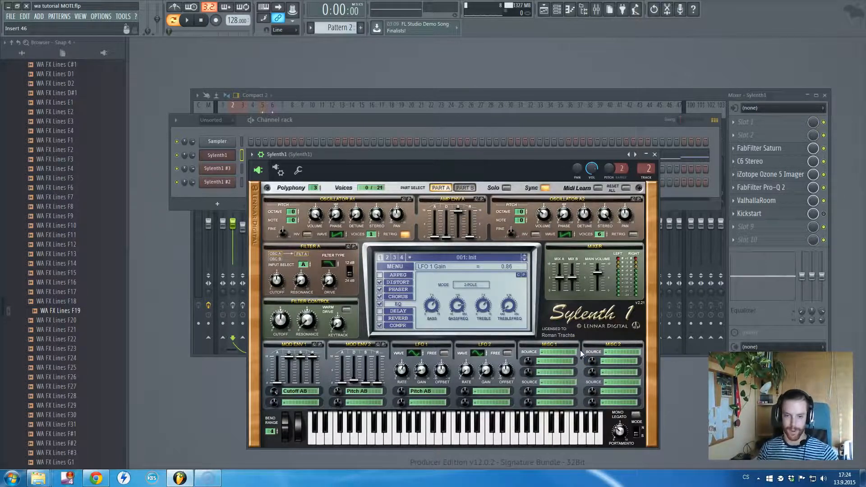
- Close the synth and play Pattern 2 with the Sylenth1 mixer track's effects switched off
click(468, 155)
key(Escape)
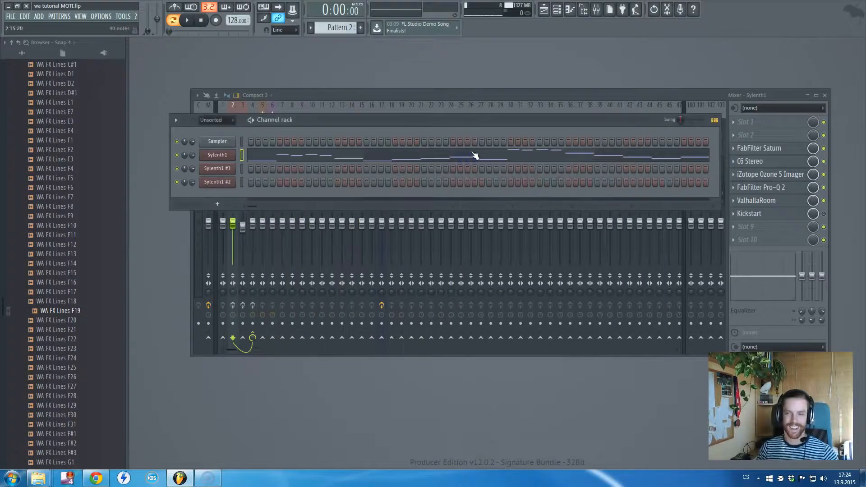
key(space)
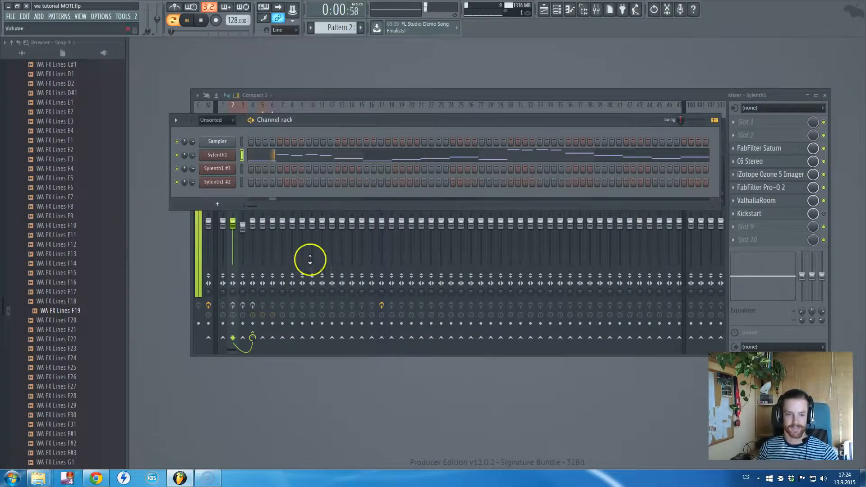
key(space)
- Turn on the Sylenth1 mixer track's effects and bypass ValhallaRoom, FabFilter Pro-Q 2, iZotope Ozone 5 Imager and C6 Stereo
click(233, 306)
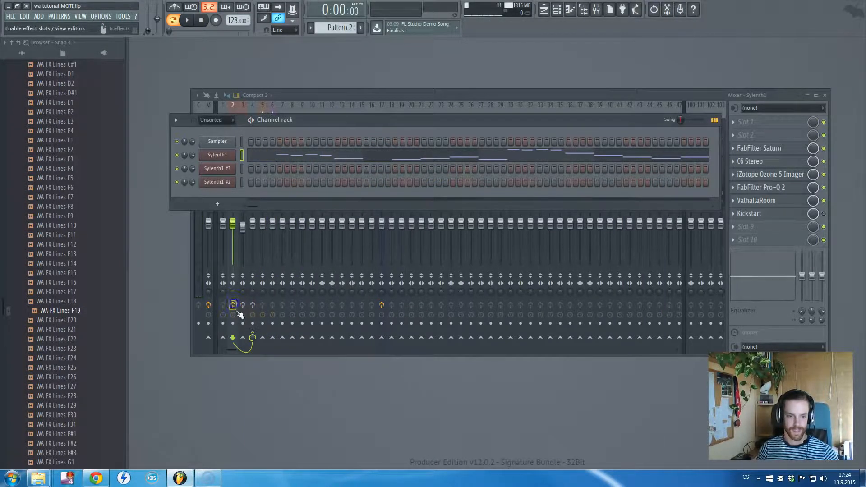
click(824, 201)
click(825, 187)
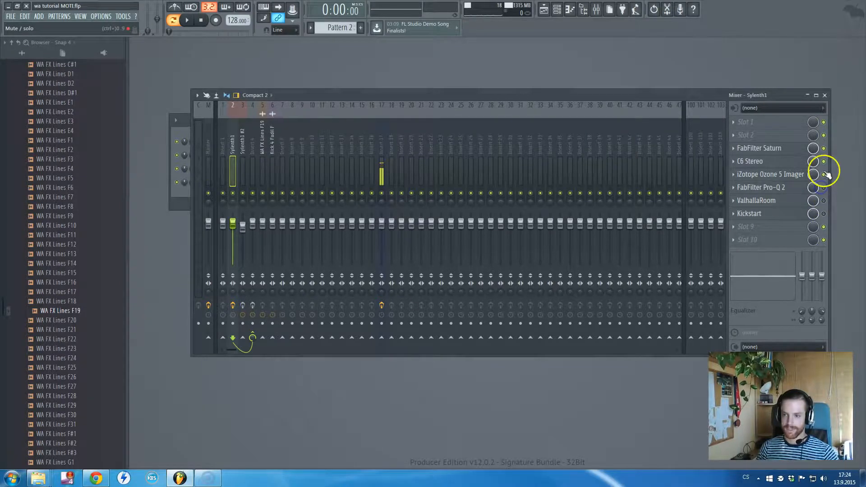
click(825, 175)
click(824, 162)
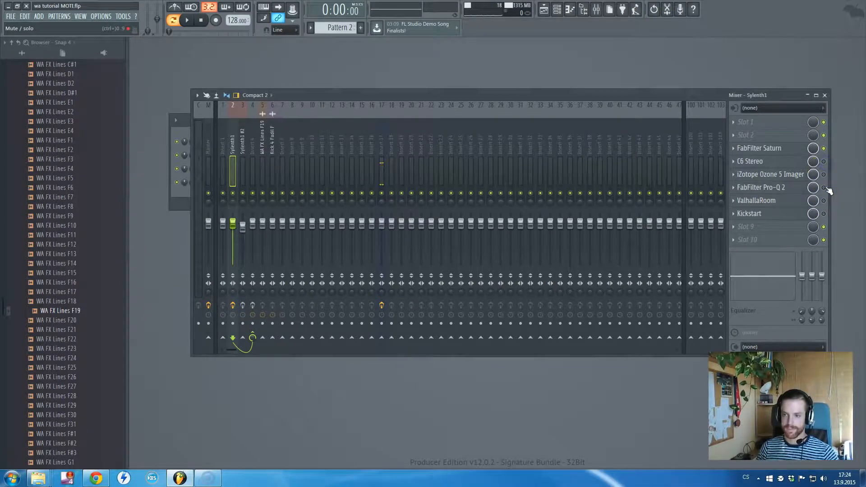
- Review FabFilter Saturn's middle band settings and compare Pattern 2 with Saturn on and bypassed
click(767, 148)
click(304, 148)
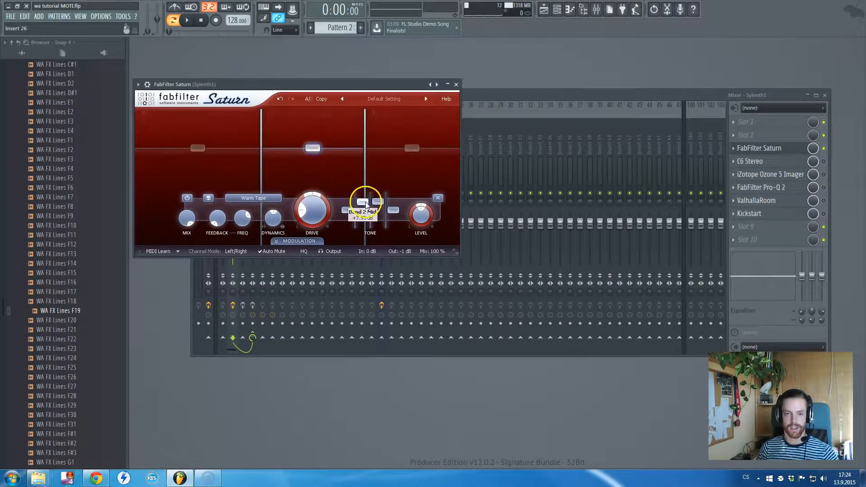
drag(370, 85, 487, 180)
key(space)
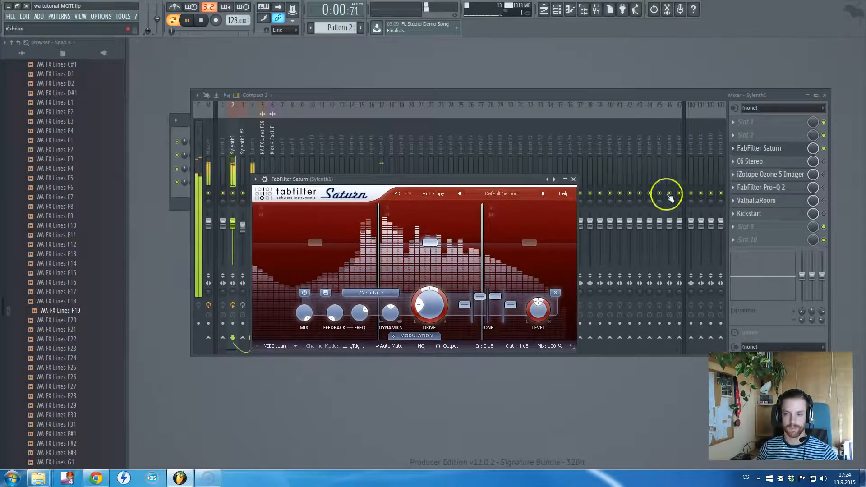
click(824, 148)
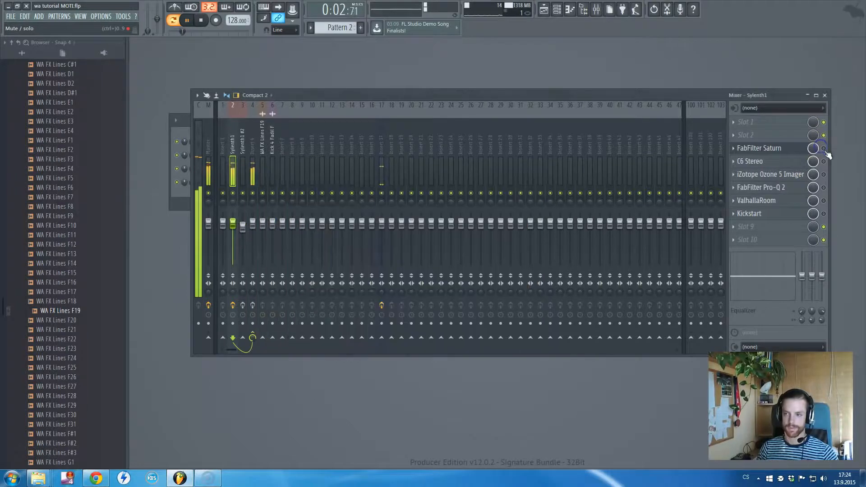
click(824, 149)
key(space)
- Enable C6 Stereo on the Sylenth1 track and review its multiband compression settings while playing Pattern 2
click(824, 162)
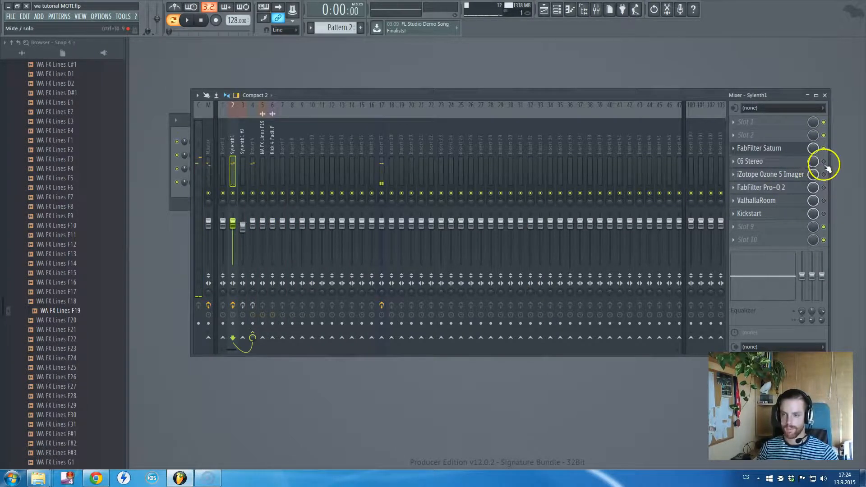
click(762, 161)
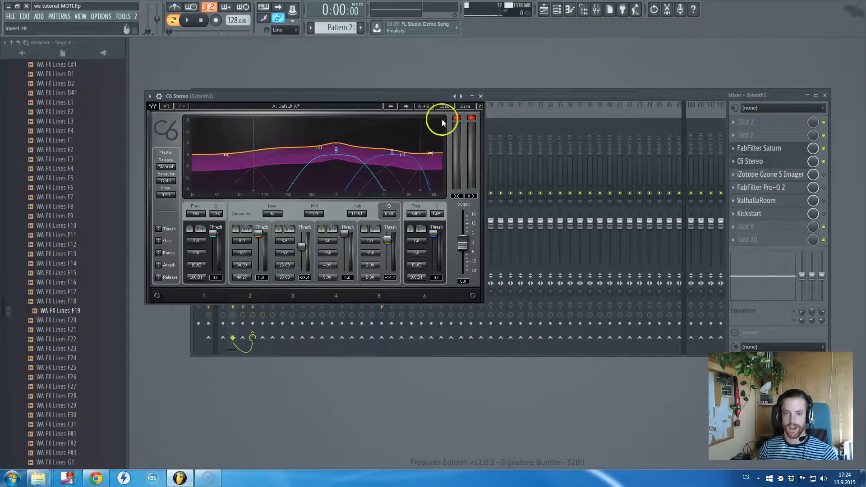
drag(416, 93, 554, 145)
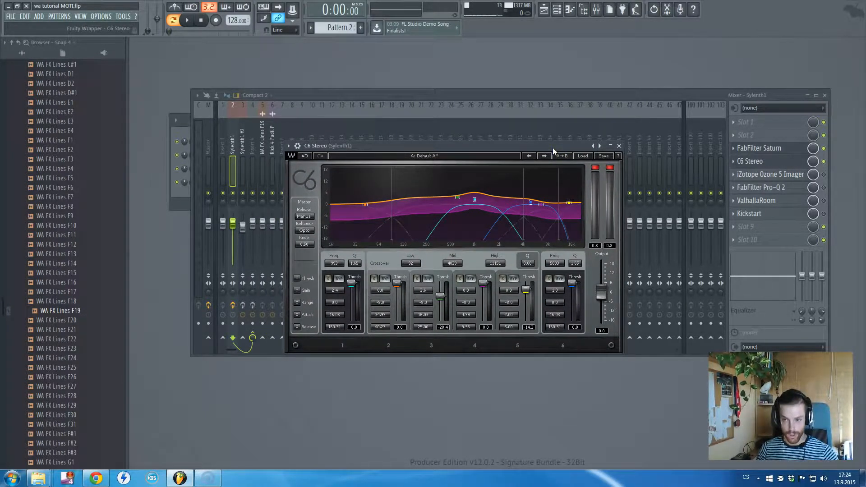
click(554, 159)
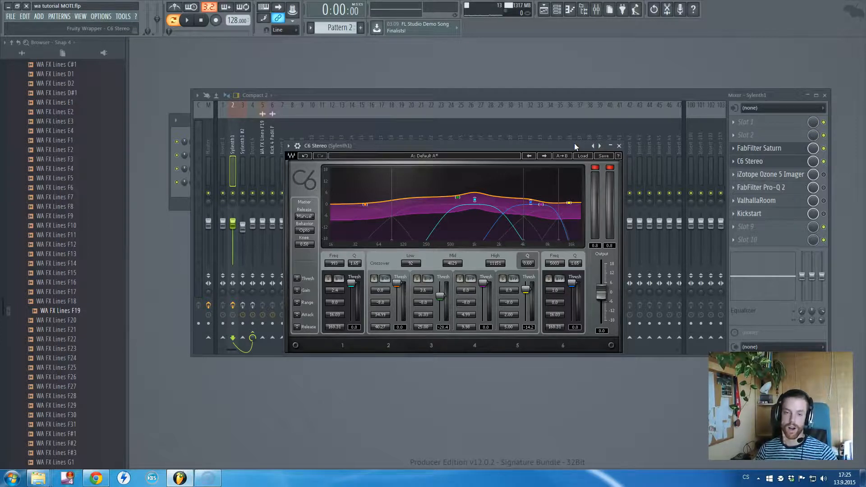
click(334, 159)
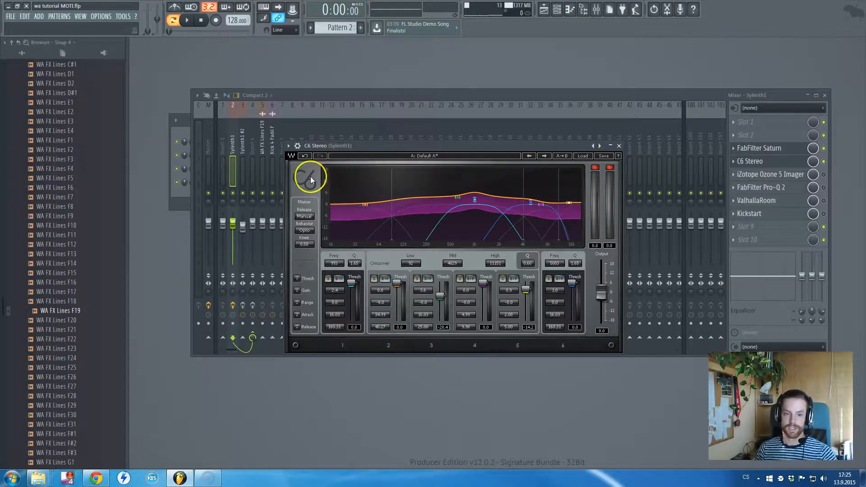
click(302, 193)
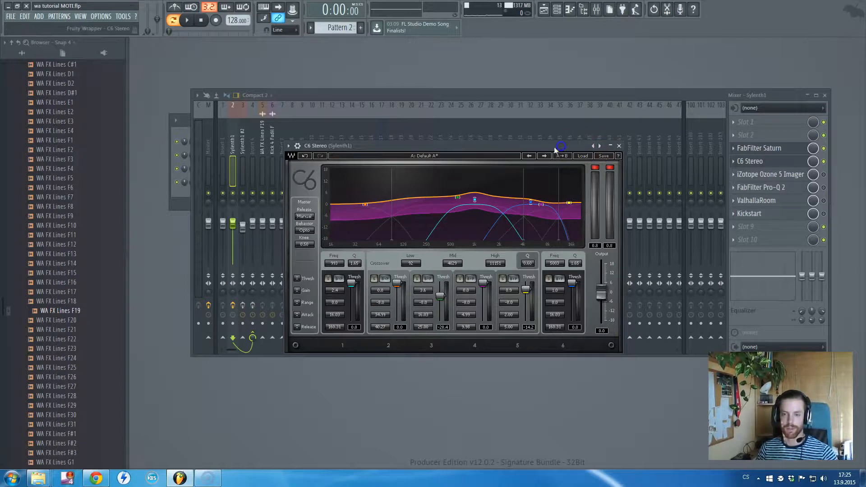
key(space)
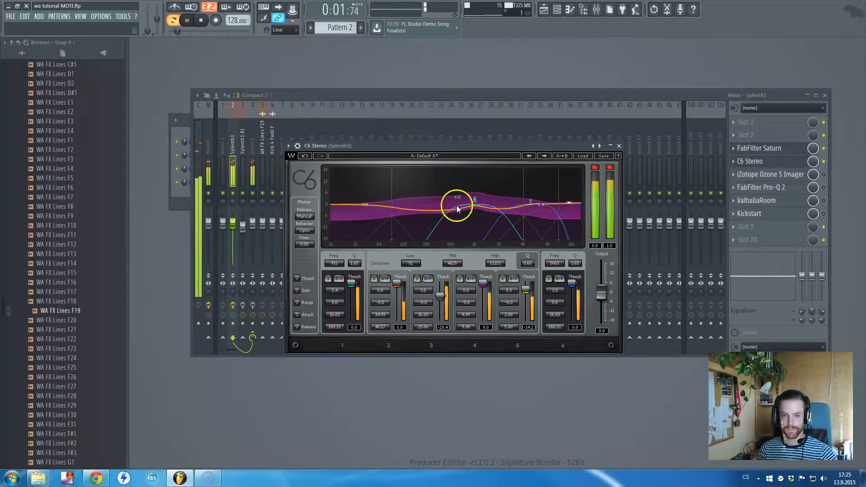
key(space)
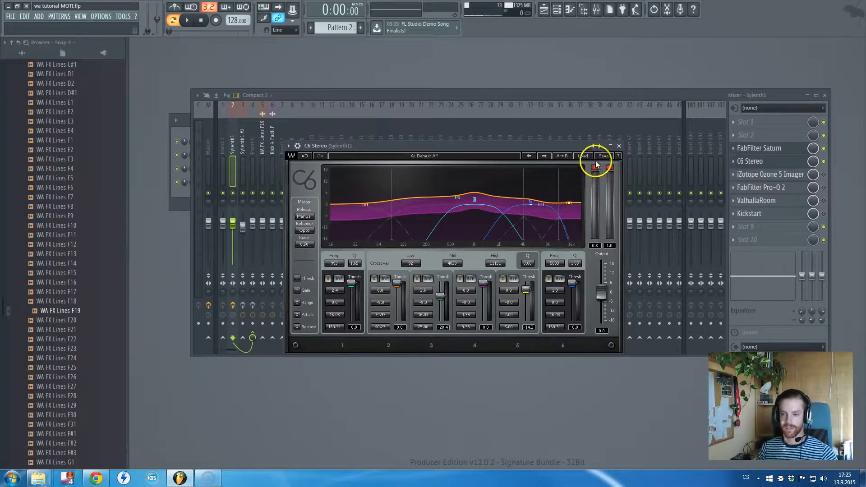
click(617, 147)
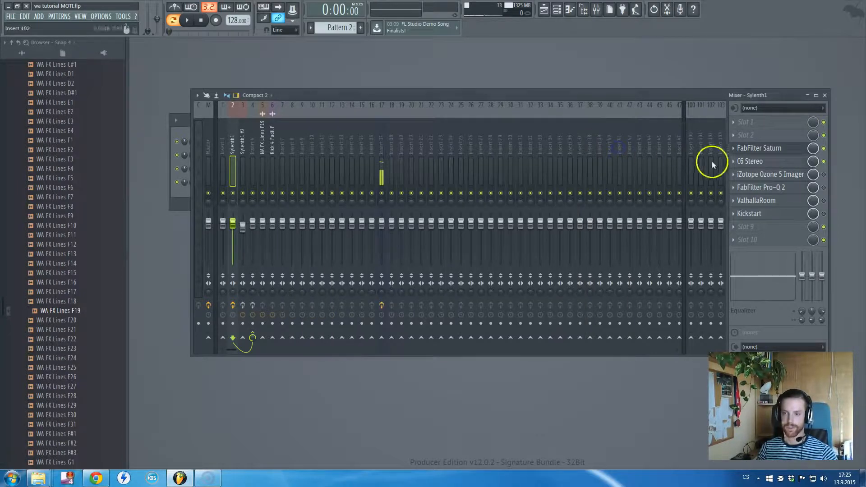
- Enable iZotope Ozone 5 Imager on the Sylenth1 track and compare Pattern 2 with the widening on and bypassed
click(785, 175)
click(824, 175)
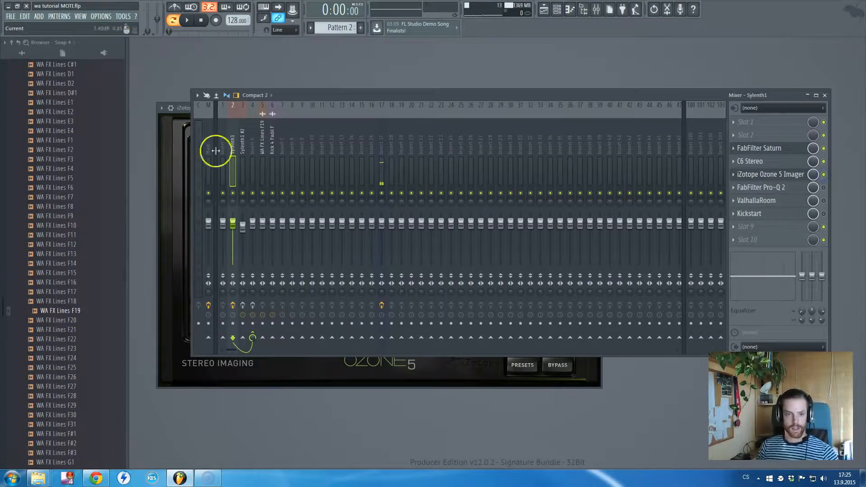
click(166, 151)
key(space)
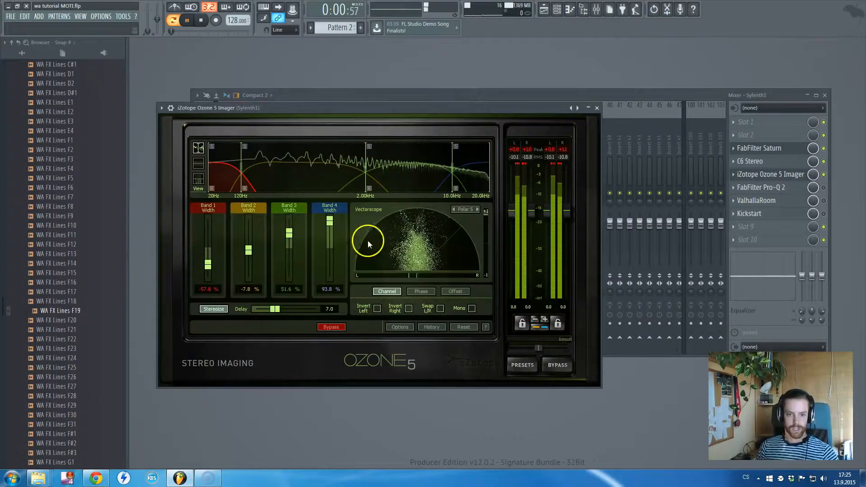
click(823, 175)
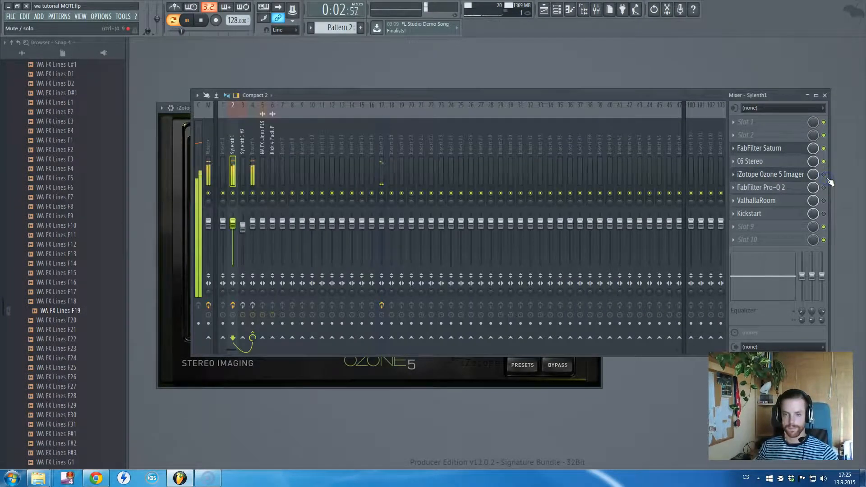
click(166, 151)
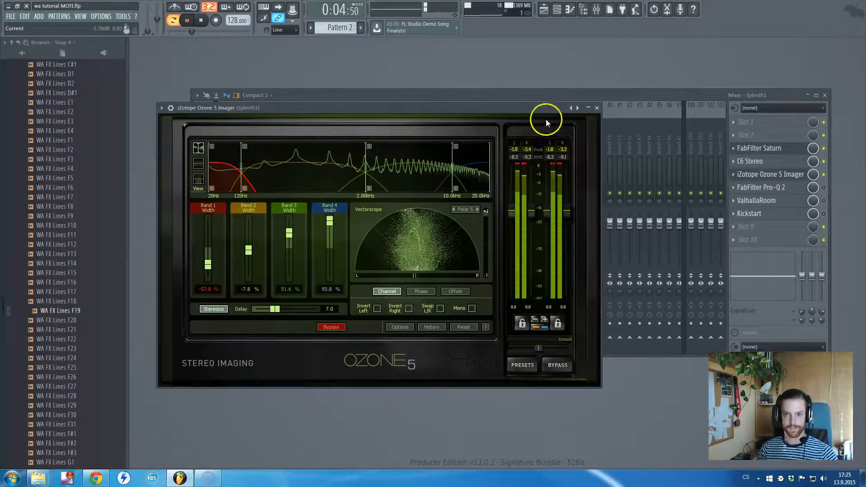
click(597, 107)
key(space)
- Enable FabFilter Pro-Q 2 on the Sylenth1 track and bring its EQ window in front of the mixer
click(798, 186)
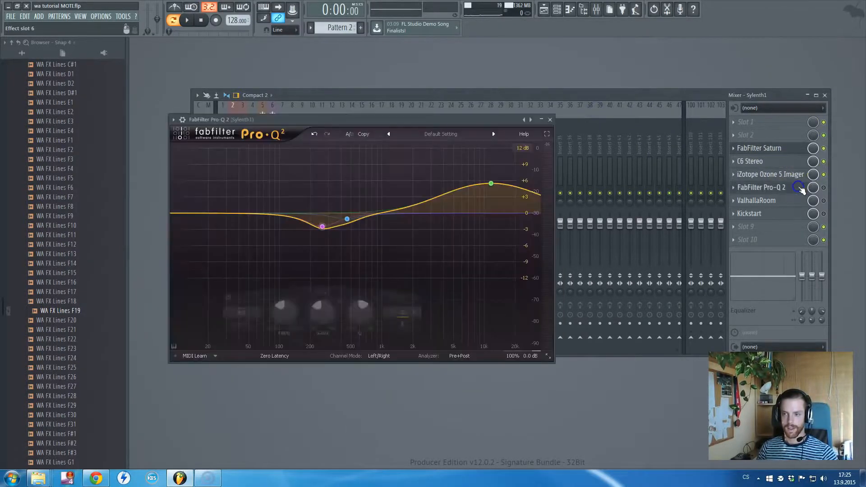
click(823, 188)
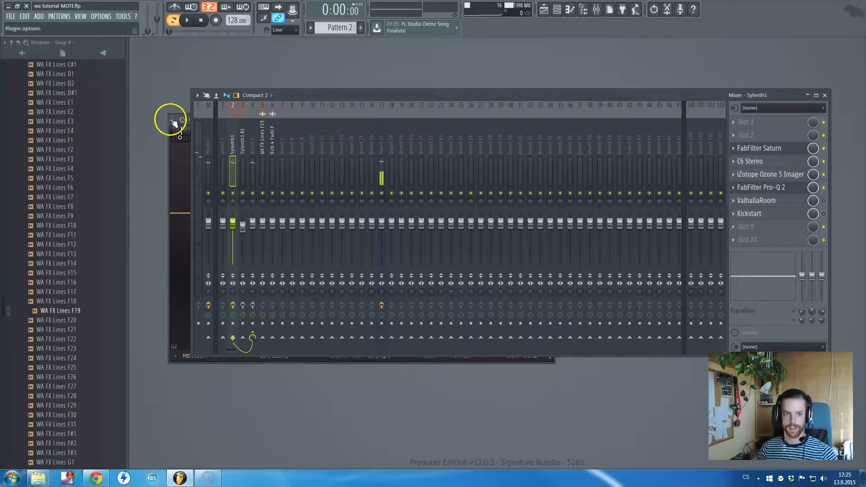
drag(389, 111, 398, 83)
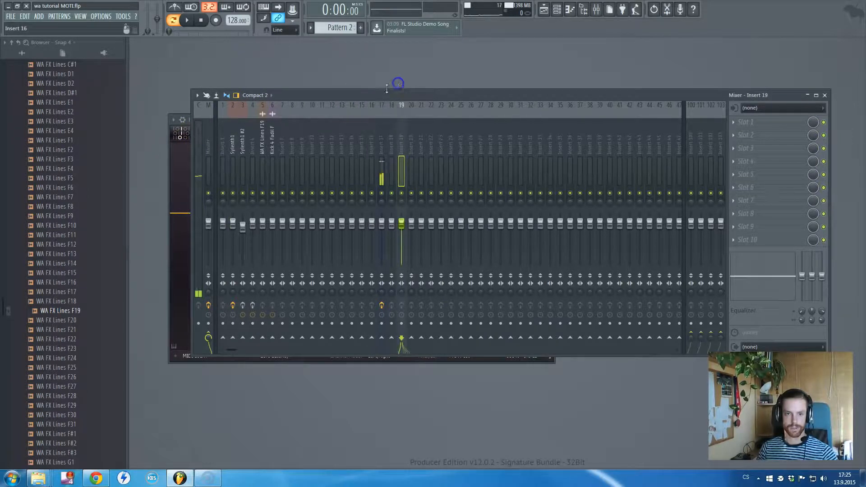
click(228, 137)
click(228, 137)
click(168, 171)
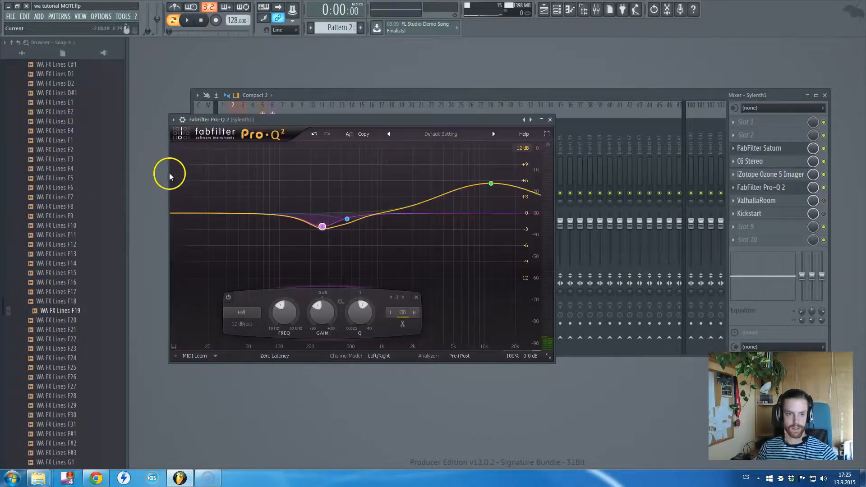
drag(358, 117, 340, 162)
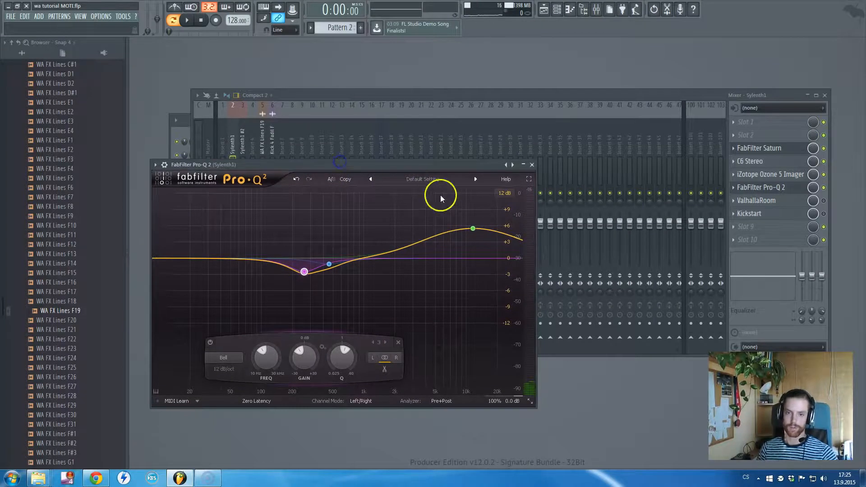
- Slightly lower Pro-Q 2's high-frequency boost and audition Pattern 2, checking the EQ against its bypassed sound
mouse_move(473, 229)
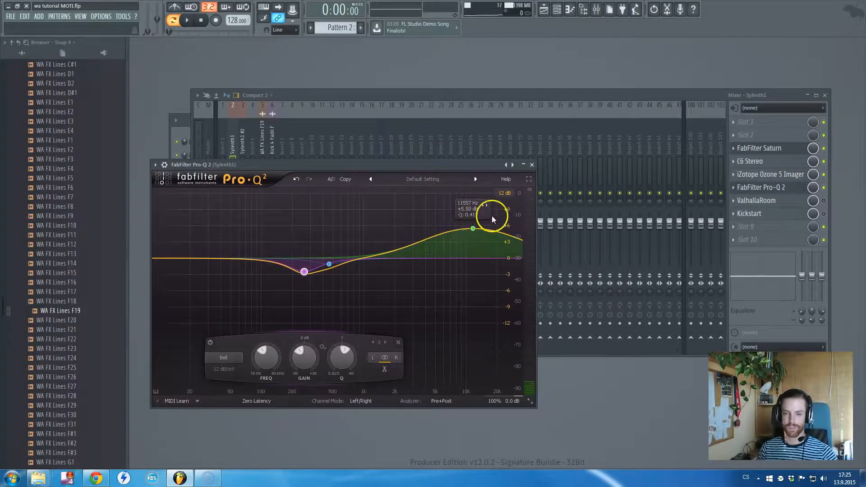
drag(473, 229, 476, 233)
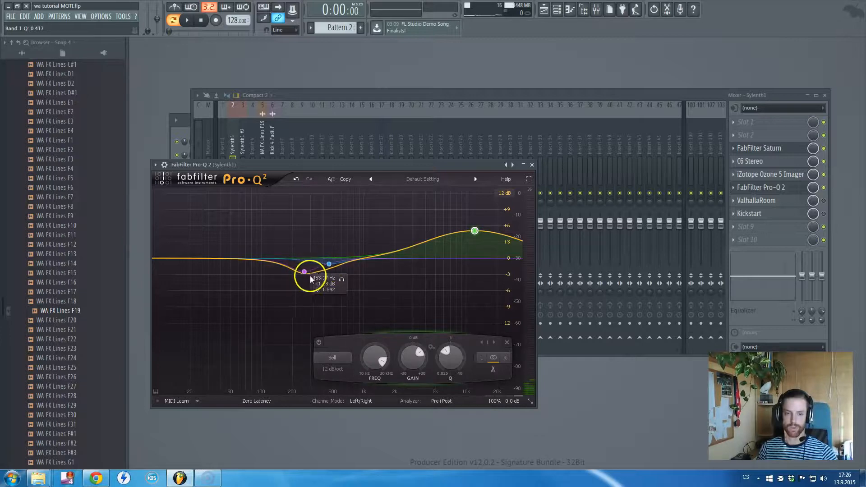
key(space)
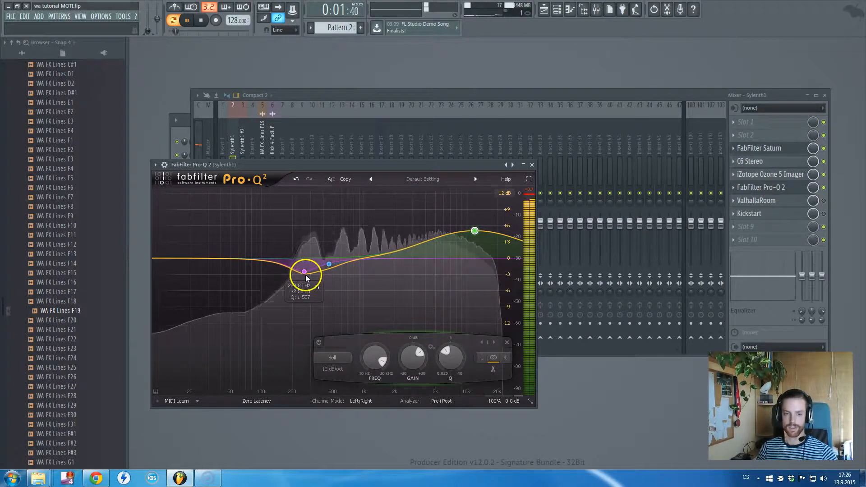
click(832, 181)
key(space)
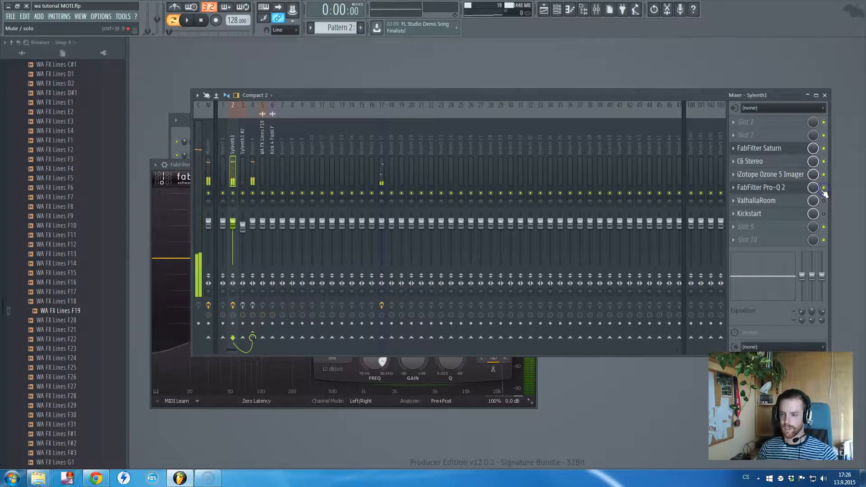
- Enable ValhallaRoom on the Sylenth1 track, review its Large Room reverb settings, and return to the mixer
click(785, 201)
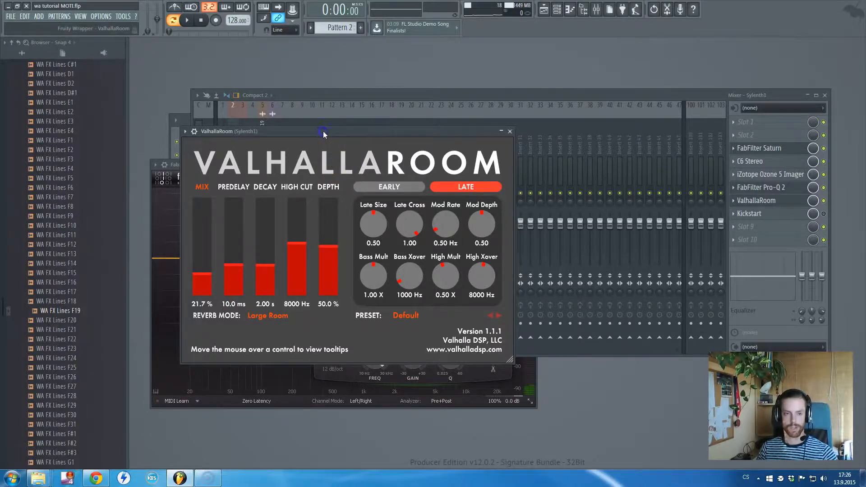
key(Escape)
key(Escape)
click(181, 121)
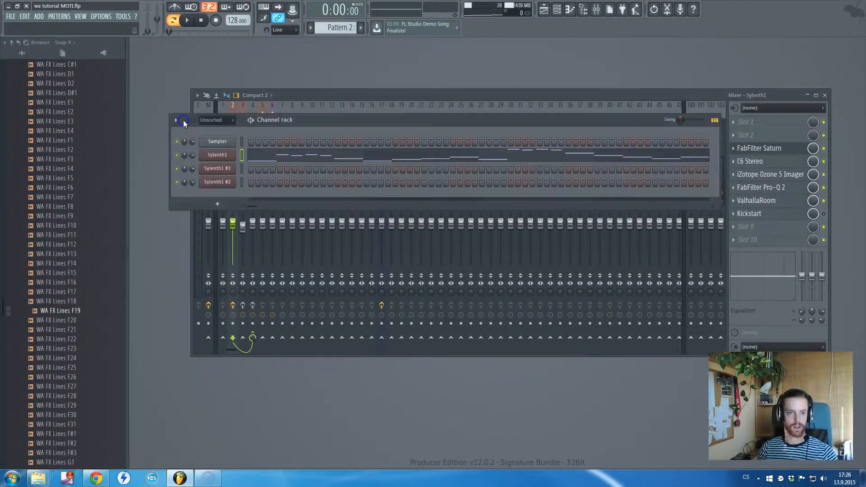
click(527, 94)
- Play Pattern 2 to audition the reverb and compare the Sylenth1 track with Kickstart on and off
key(space)
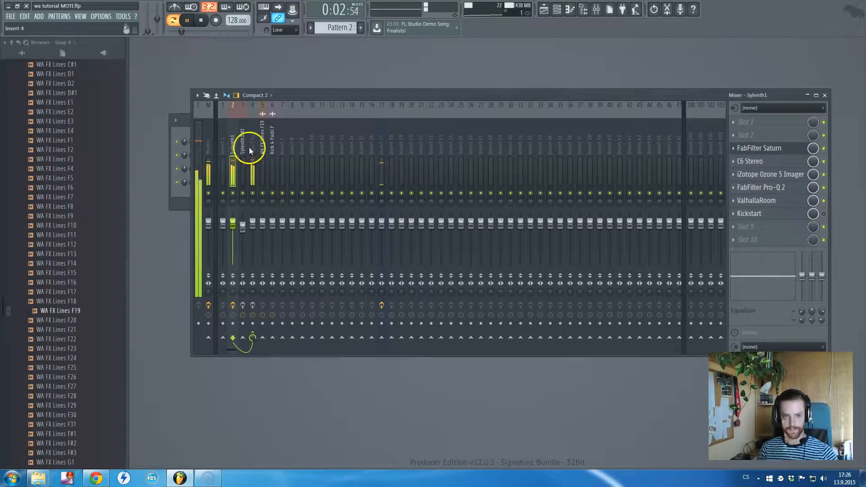
click(824, 214)
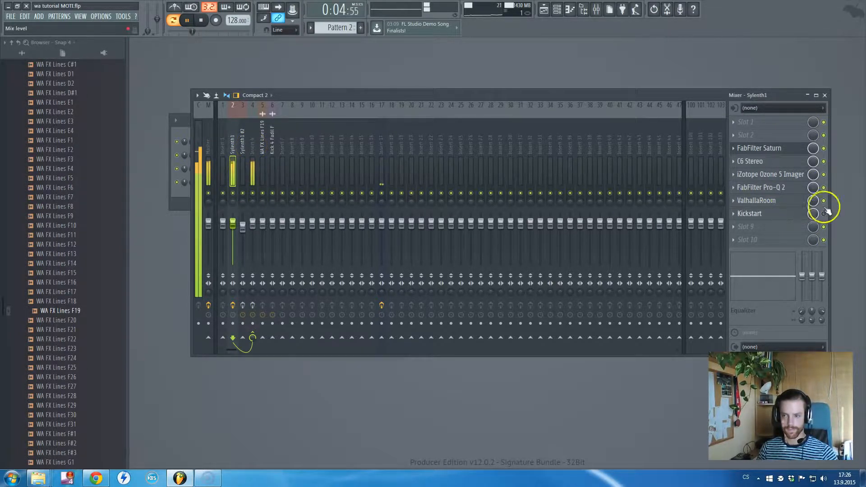
click(824, 214)
key(space)
key(space)
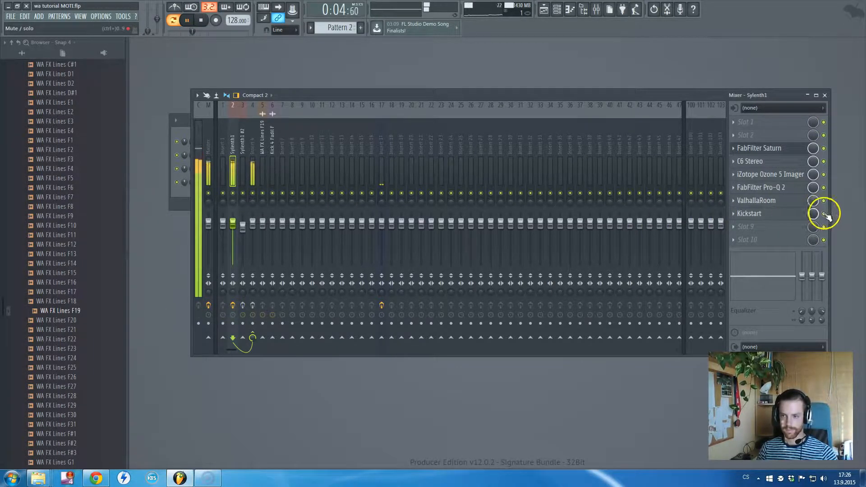
key(space)
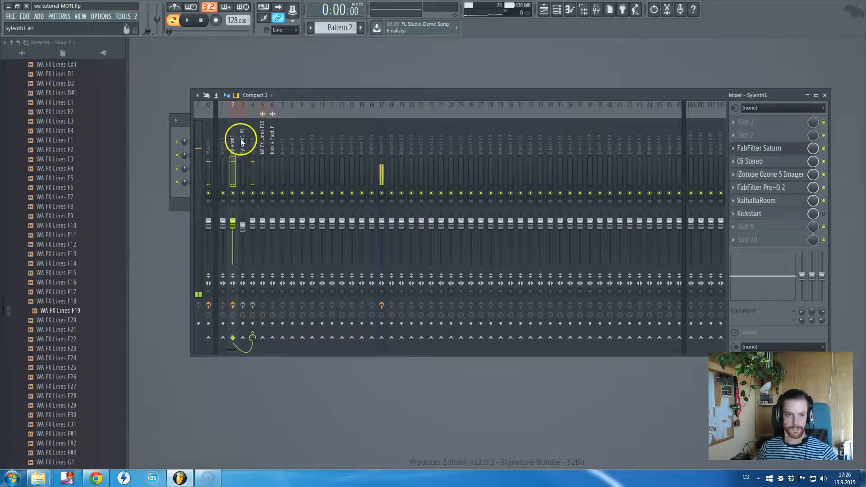
- Select the Insert 4 bus and review its SSLComp Stereo compressor settings, closing the plugin when done
click(243, 140)
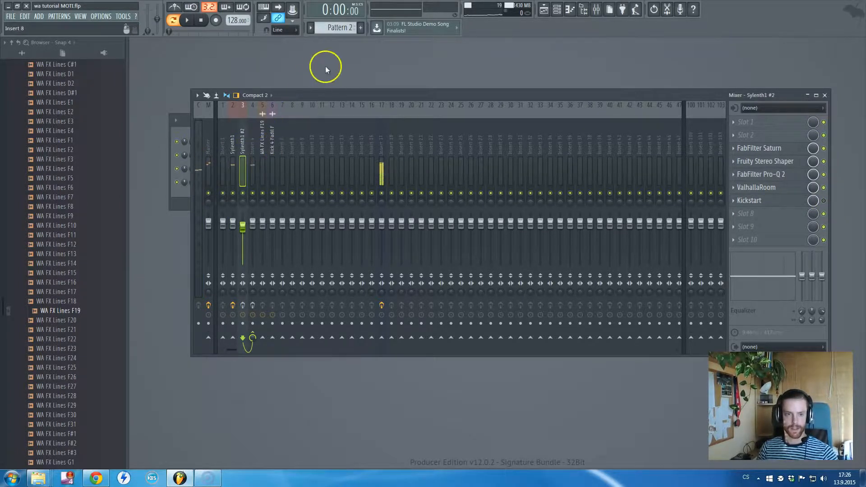
click(250, 145)
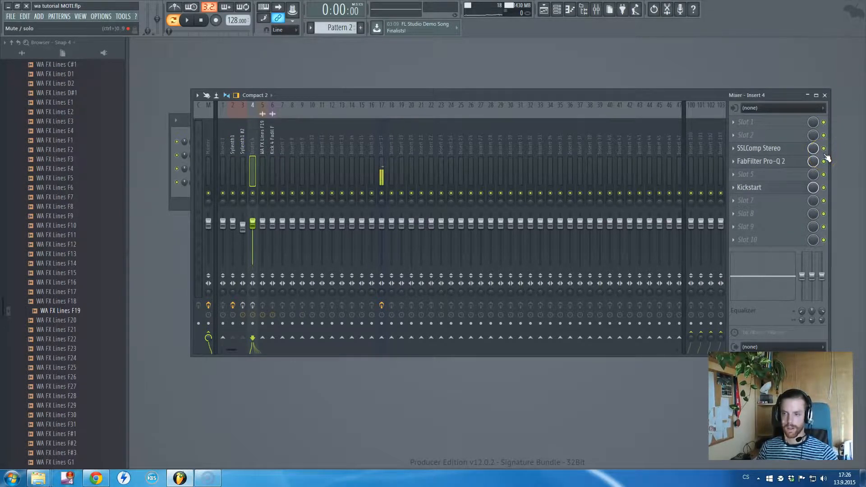
click(766, 147)
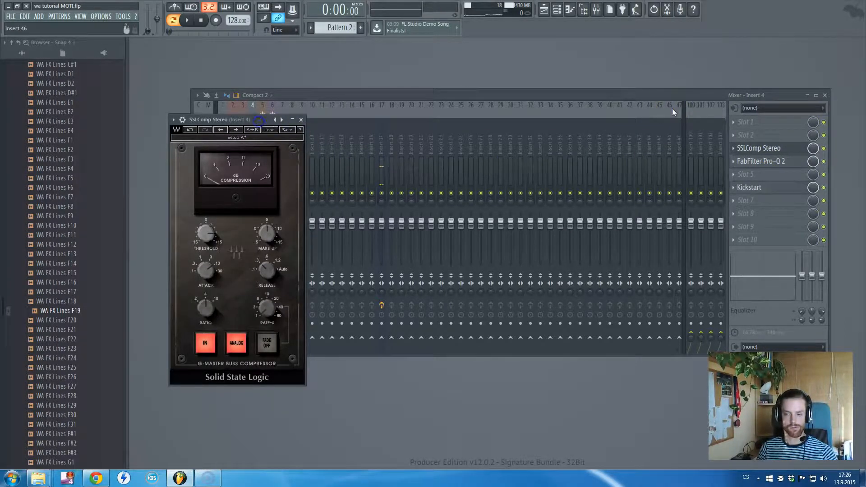
drag(259, 119, 467, 137)
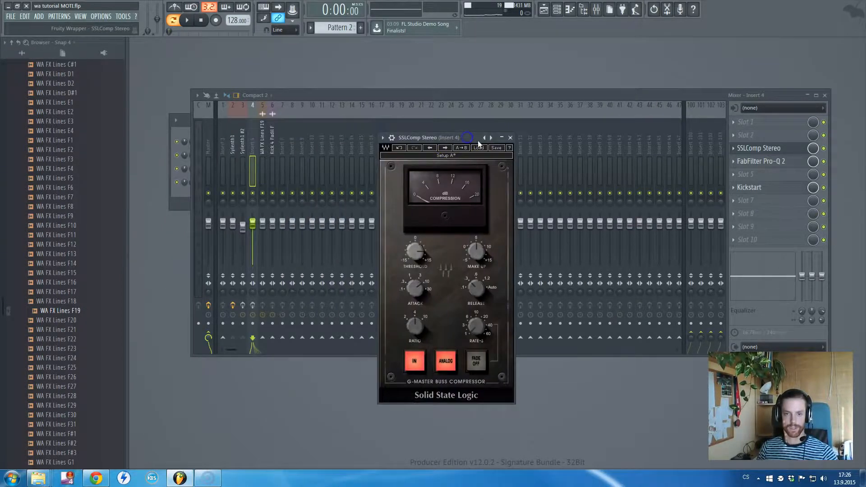
click(514, 139)
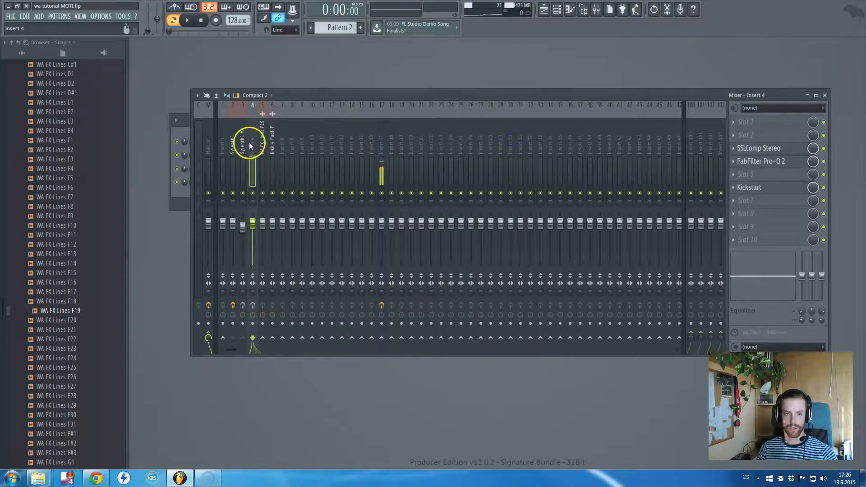
- Inspect the high-frequency boost in Insert 4's FabFilter Pro-Q 2 and close the EQ window
click(792, 162)
mouse_move(514, 233)
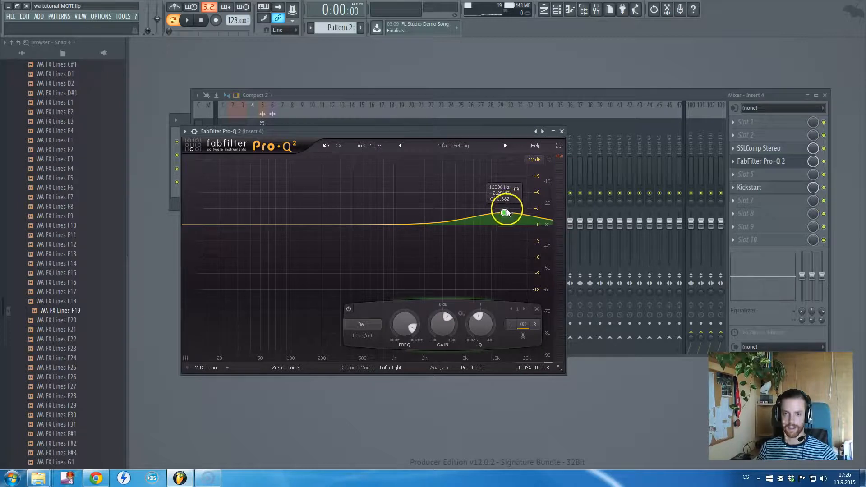
click(562, 131)
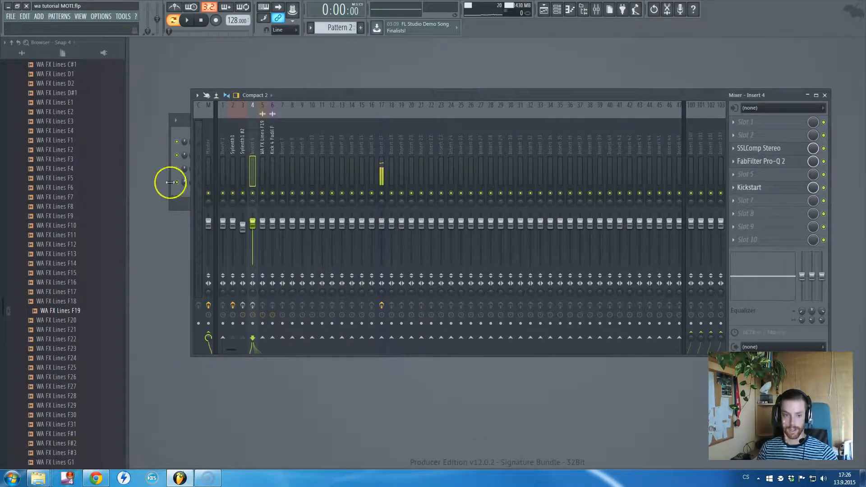
- Select the Sylenth1 #2 mixer track and show the Sylenth1 #2 synth window from the channel rack
click(231, 146)
click(244, 150)
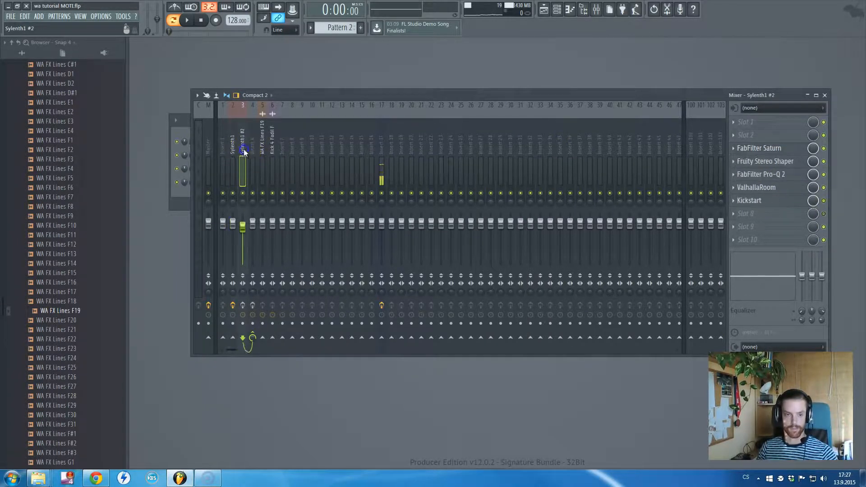
click(171, 138)
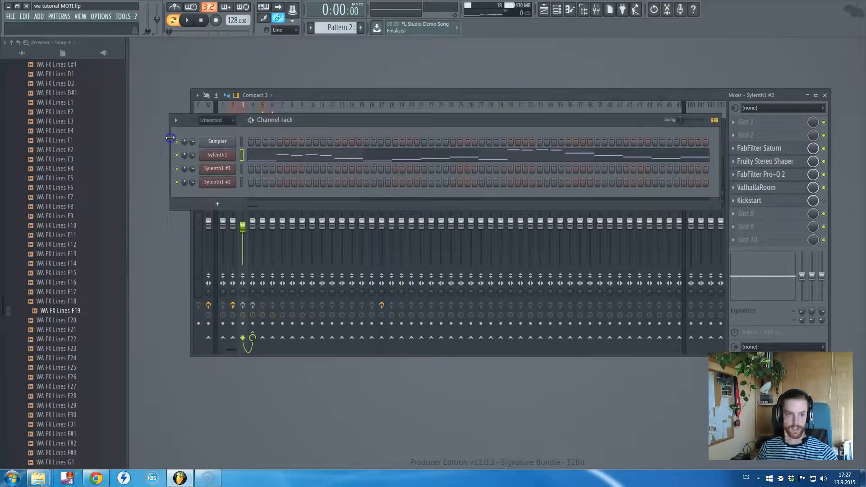
click(226, 182)
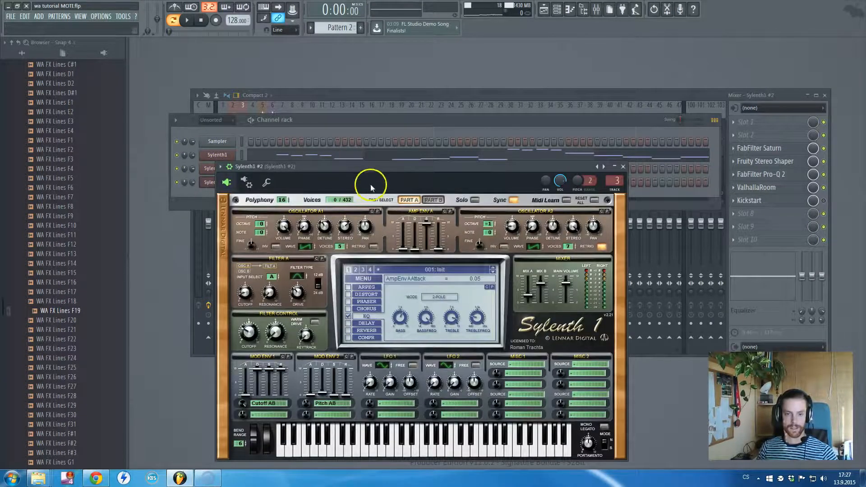
drag(379, 171, 384, 158)
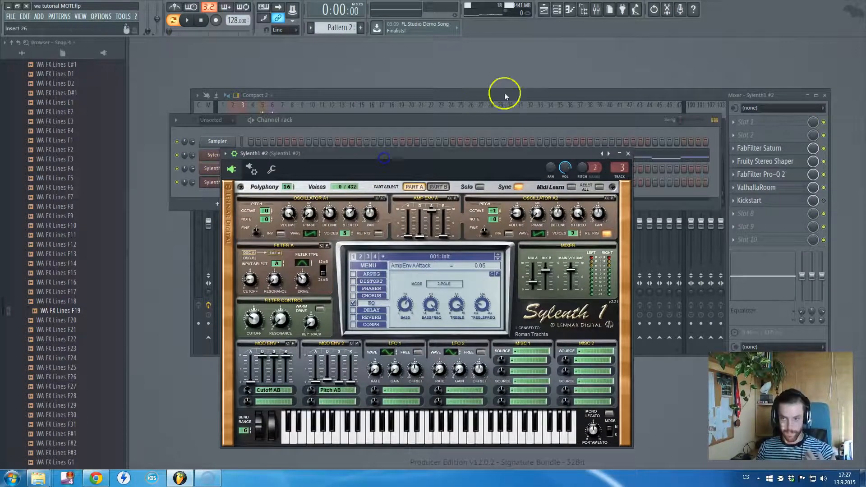
- Switch to Pattern 3 and place the Sylenth1 #2 window so its mixer track stays visible beside it
click(525, 63)
scroll(334, 28, up, 1)
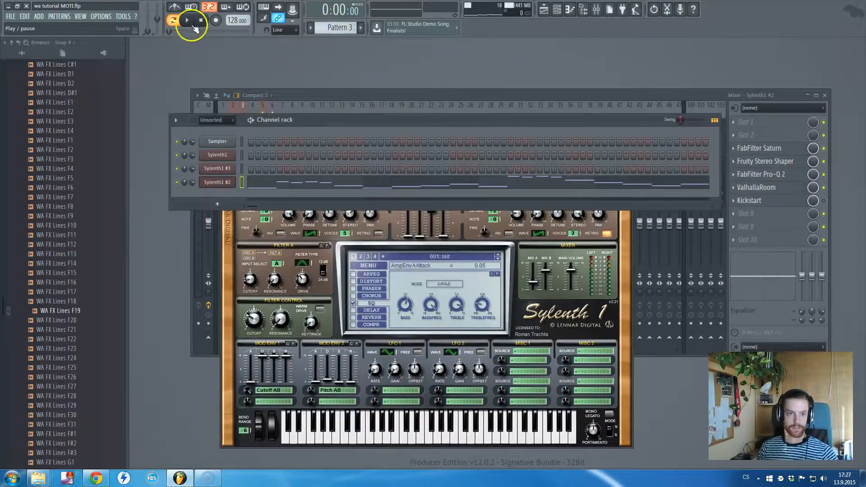
click(569, 90)
click(627, 364)
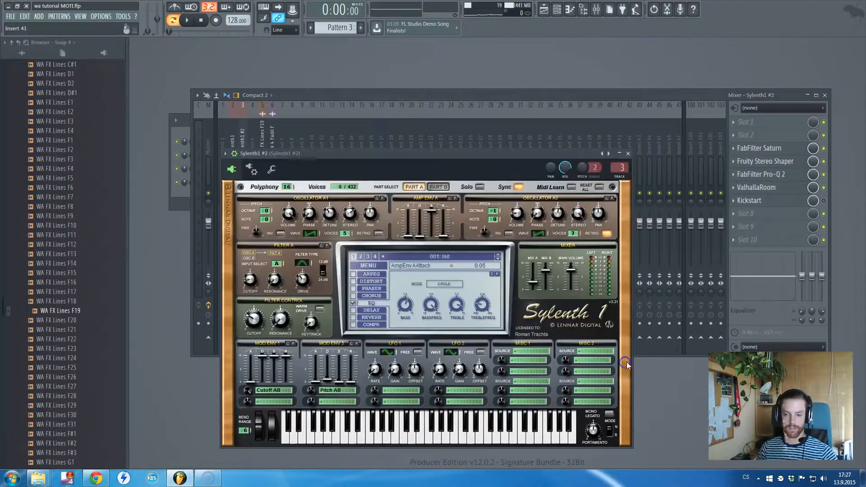
drag(483, 155, 546, 147)
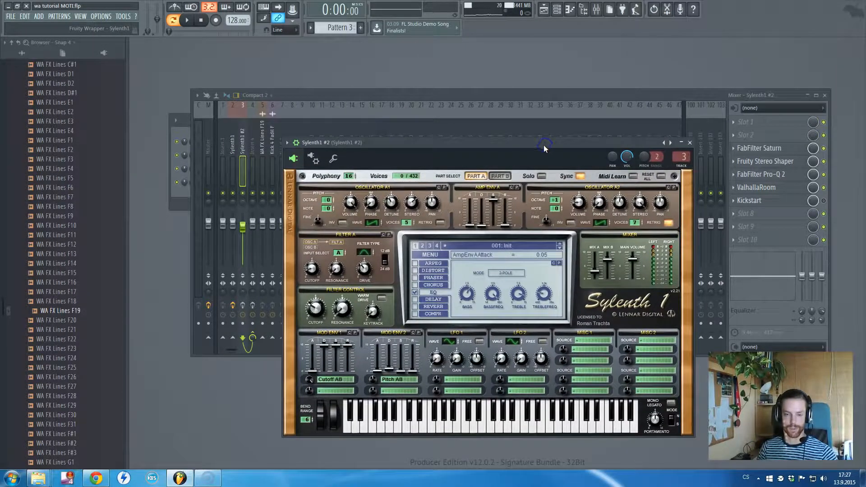
- Play Pattern 3 and enable the effect slots of the Sylenth1 #2 mixer track during playback
key(space)
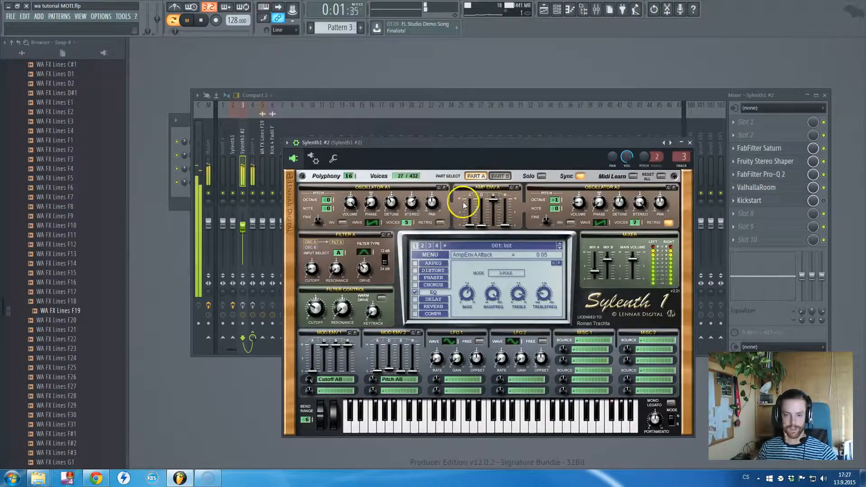
click(242, 305)
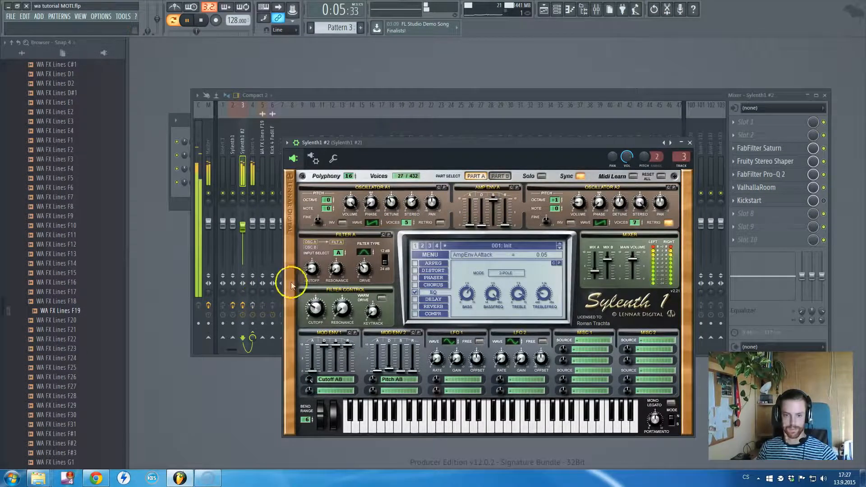
key(space)
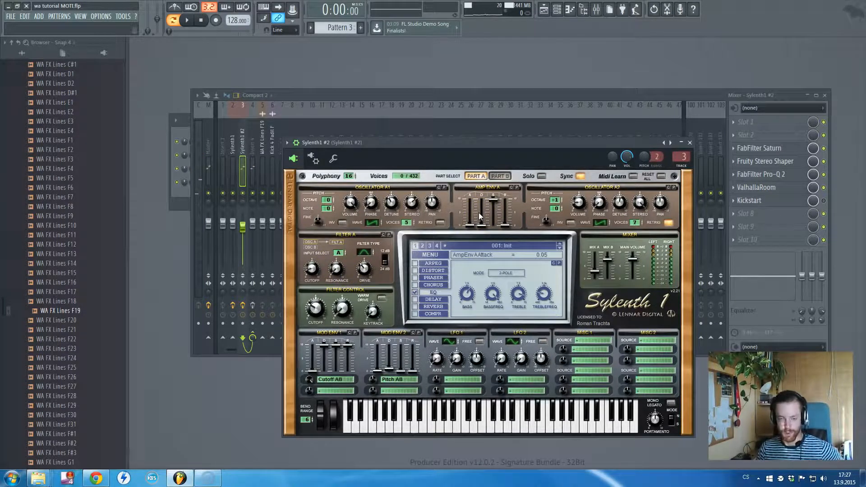
- Review Sylenth1 #2's Part B and Part A oscillators, including the Filter A type
click(495, 176)
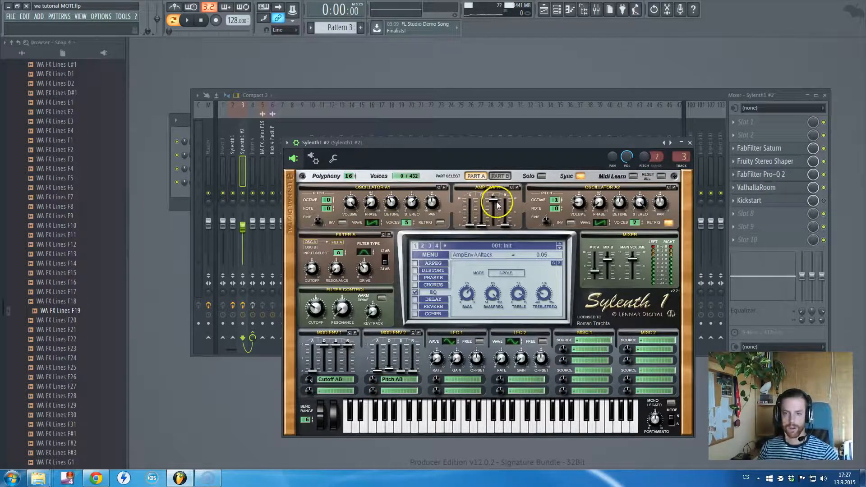
click(499, 176)
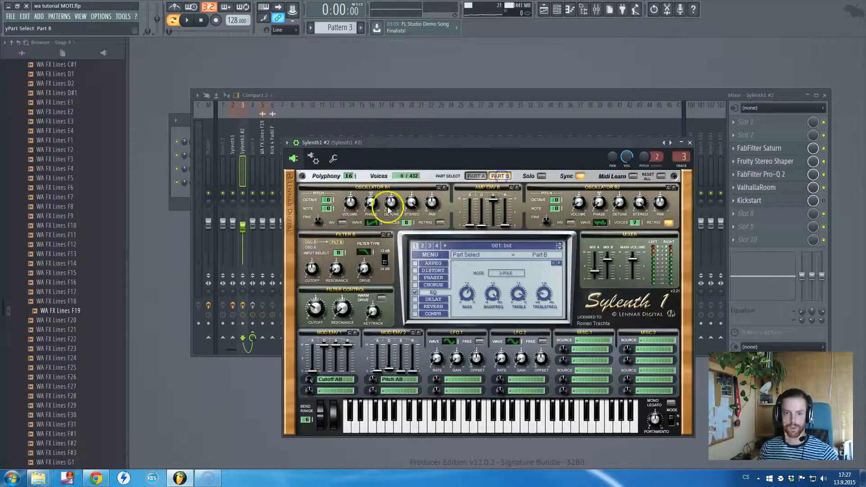
click(476, 176)
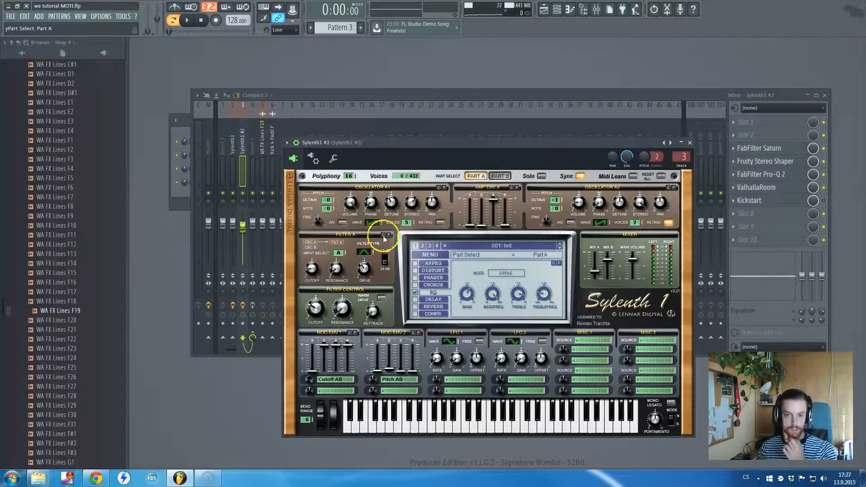
click(362, 256)
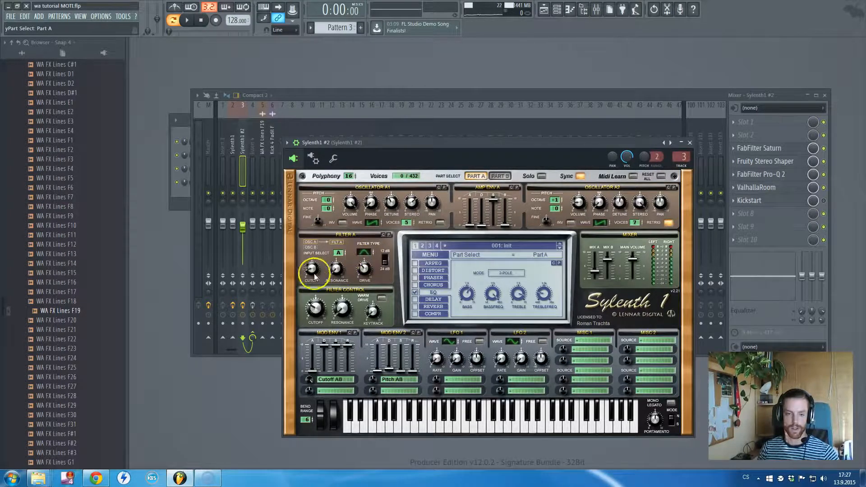
- Audition Pattern 3 with Part A of Sylenth1 #2 soloed, turn solo off and switch to Part B
click(541, 176)
key(space)
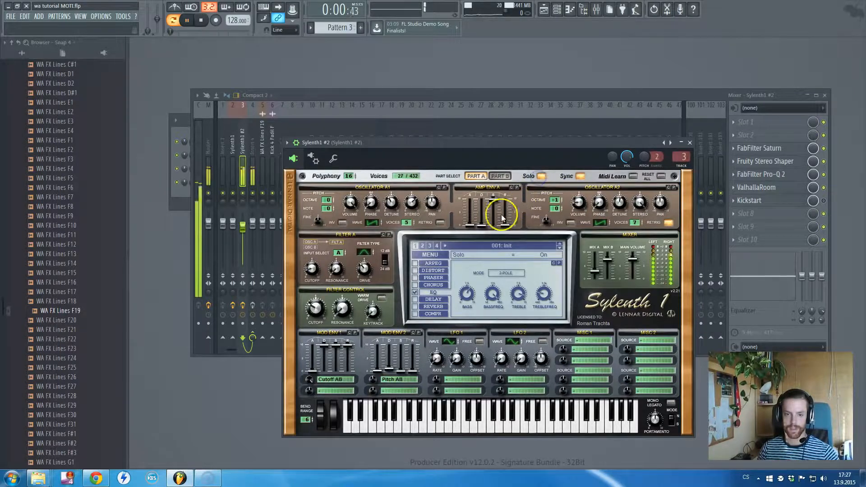
click(542, 176)
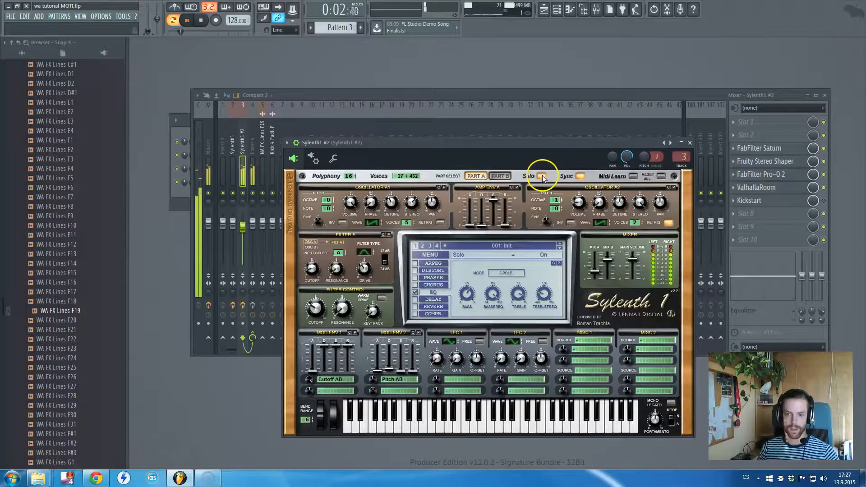
click(499, 176)
key(space)
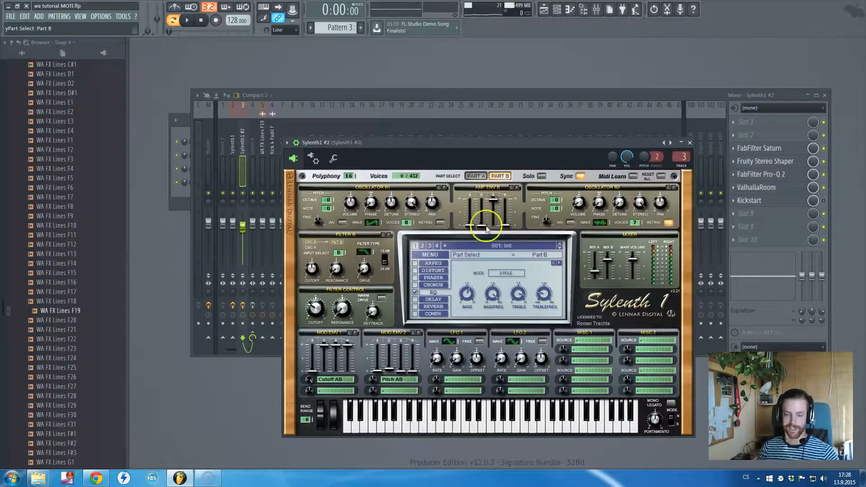
- Play Pattern 3 and compare Sylenth1 #2 with its built-in EQ off and on, leaving the EQ on
click(430, 295)
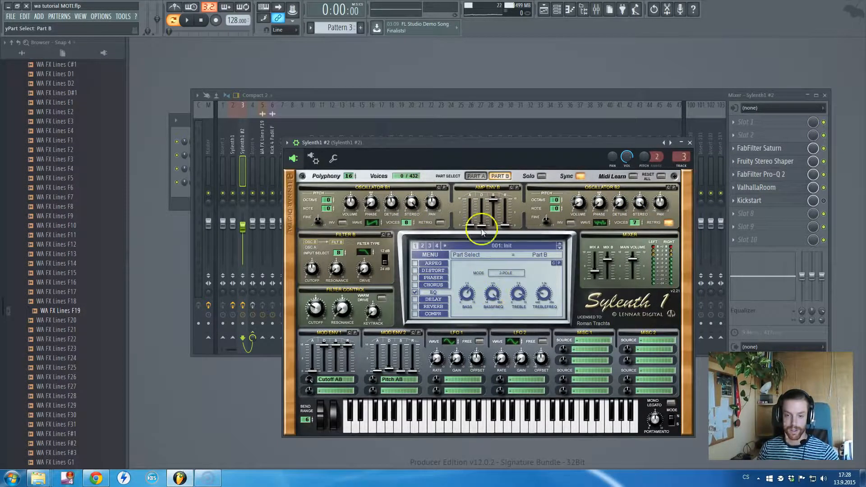
click(415, 294)
key(space)
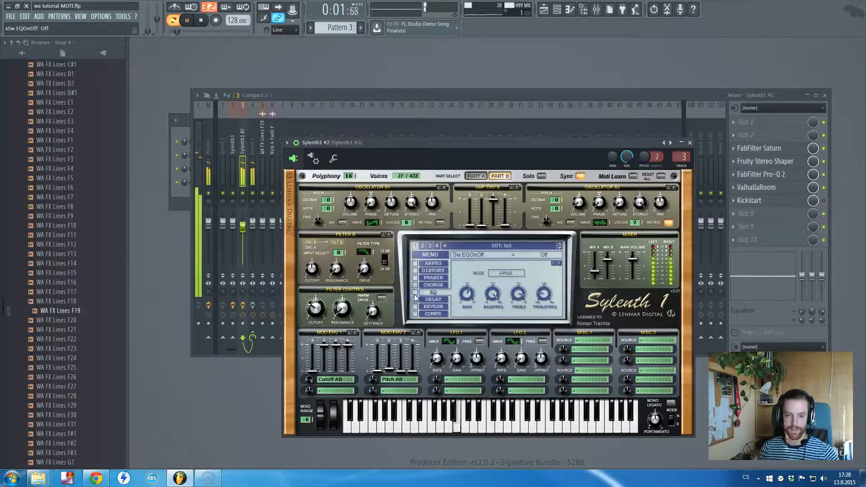
click(415, 293)
key(space)
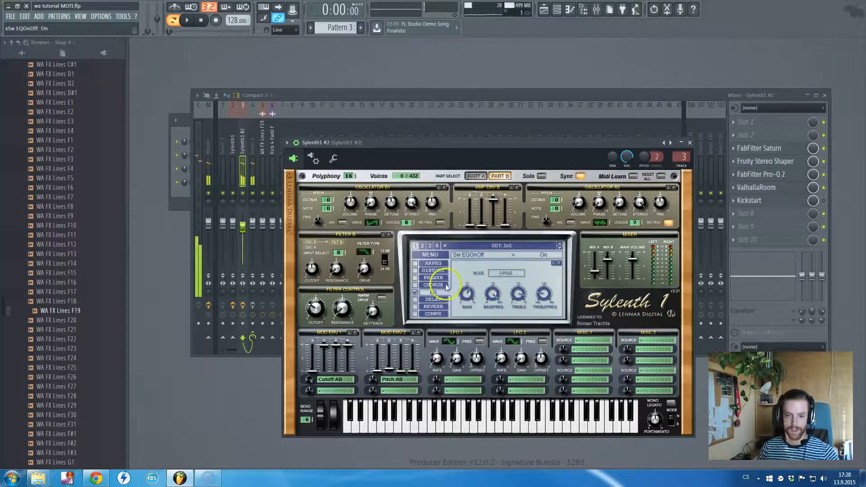
- Check the Mod Env 1 attack and the portamento time of Sylenth1 #2
click(313, 373)
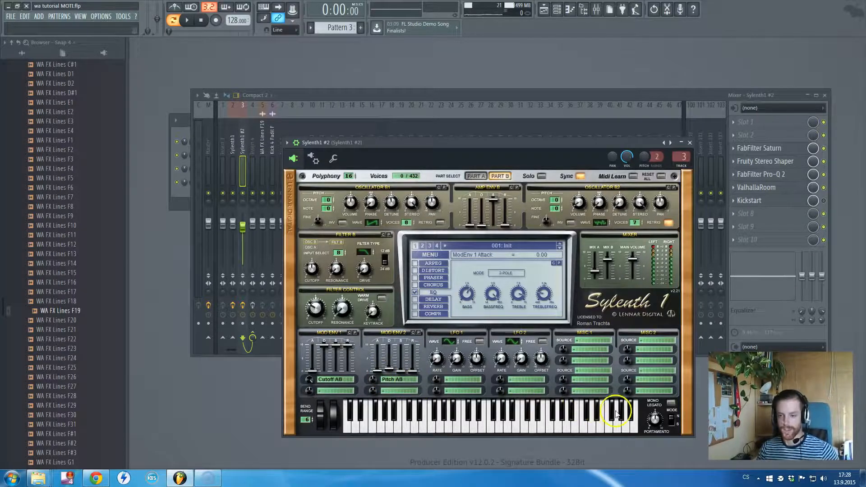
drag(656, 419, 657, 421)
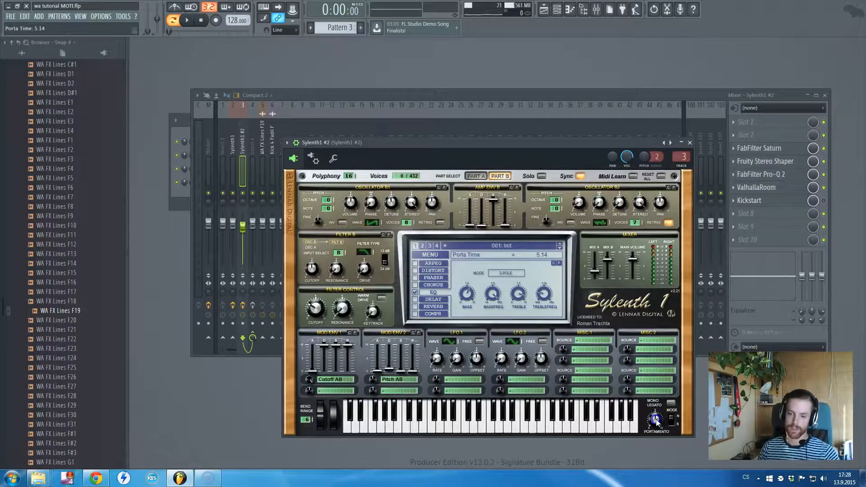
- Close Sylenth1 #2, bypass the effects after FabFilter Saturn on its mixer track and review Saturn's middle band
click(690, 142)
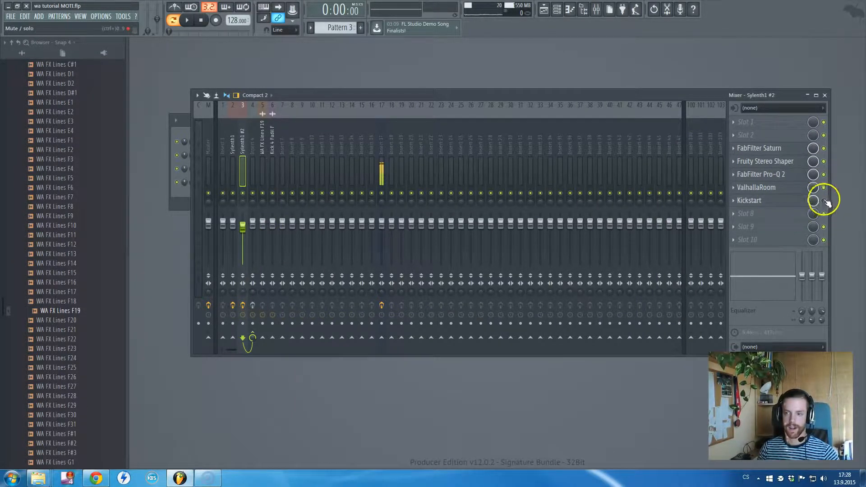
click(824, 161)
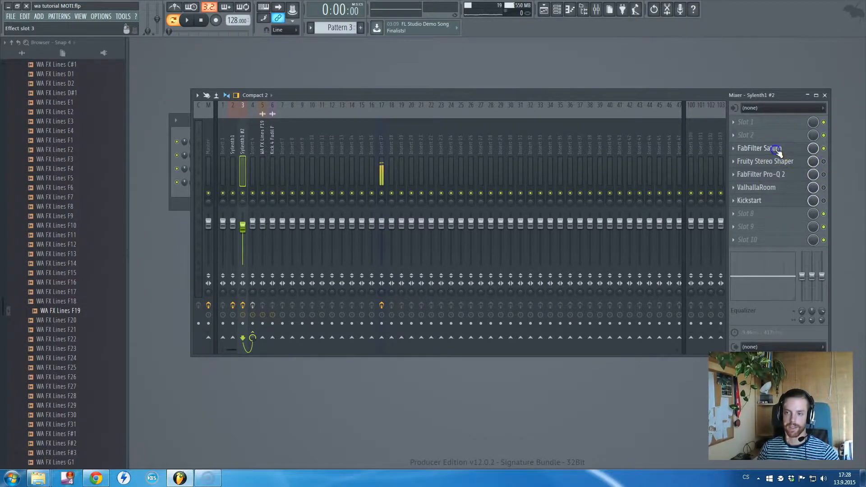
click(767, 148)
click(359, 196)
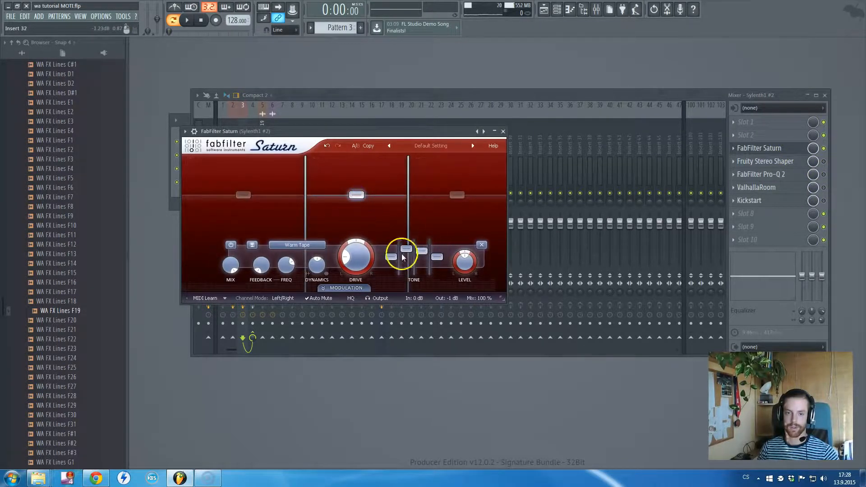
click(504, 132)
- Re-enable Fruity Stereo Shaper on the Sylenth1 #2 track and display its settings
click(823, 162)
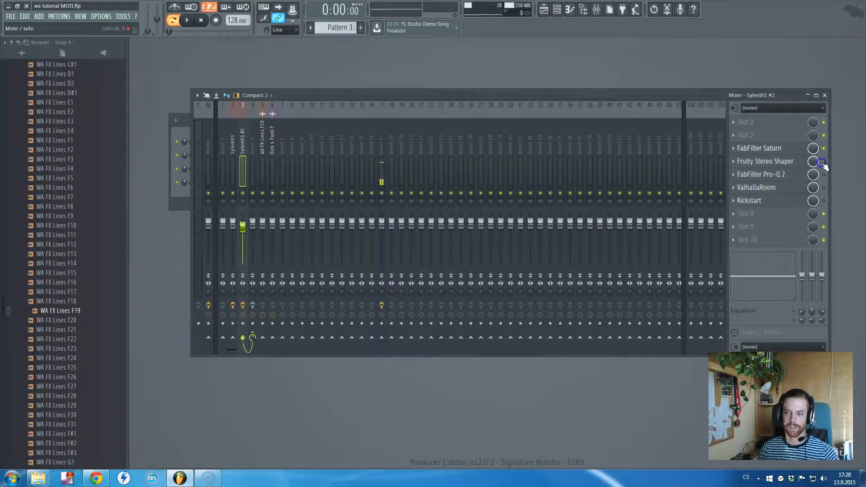
click(778, 162)
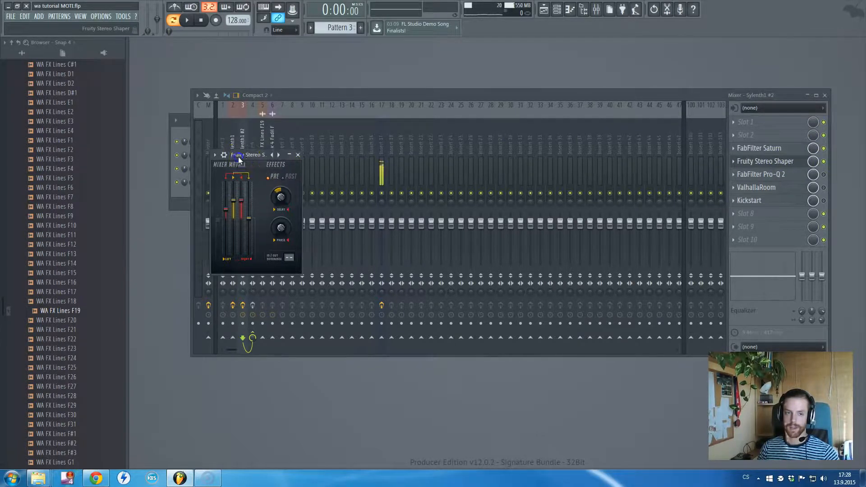
drag(238, 156, 294, 157)
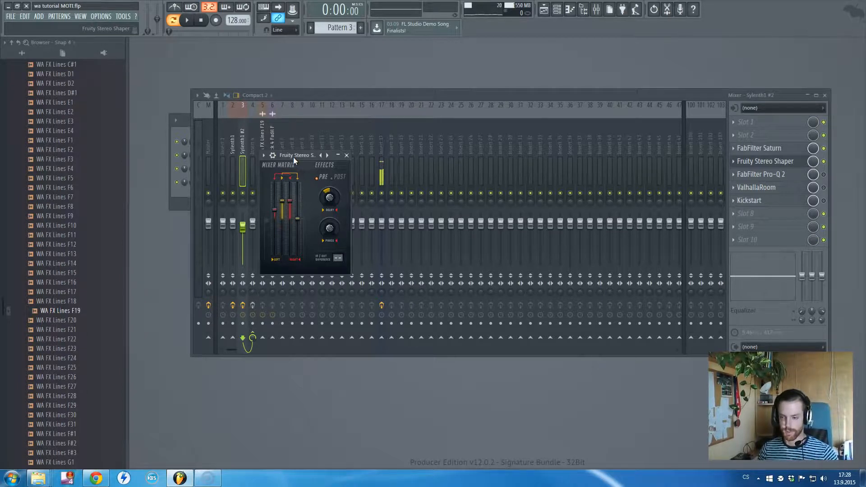
- Play Pattern 3 while toggling Fruity Stereo Shaper and the Sylenth1 #2 track's effects to compare the sound, leaving both on
click(330, 165)
key(space)
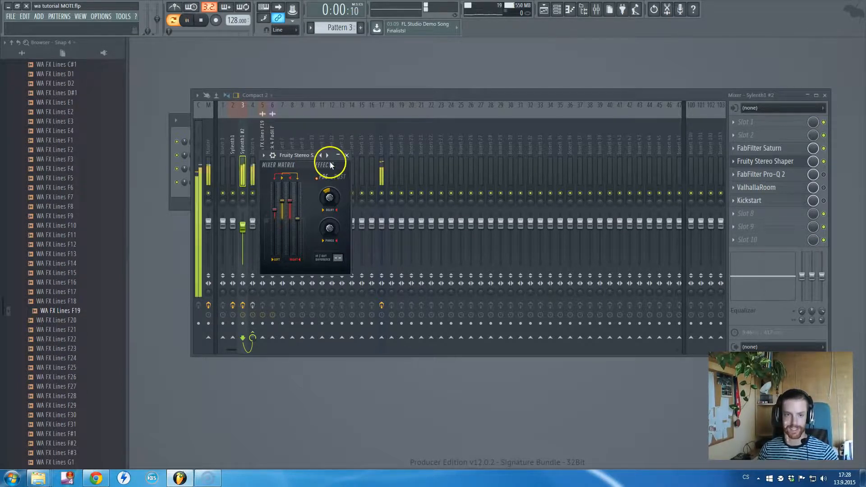
click(824, 161)
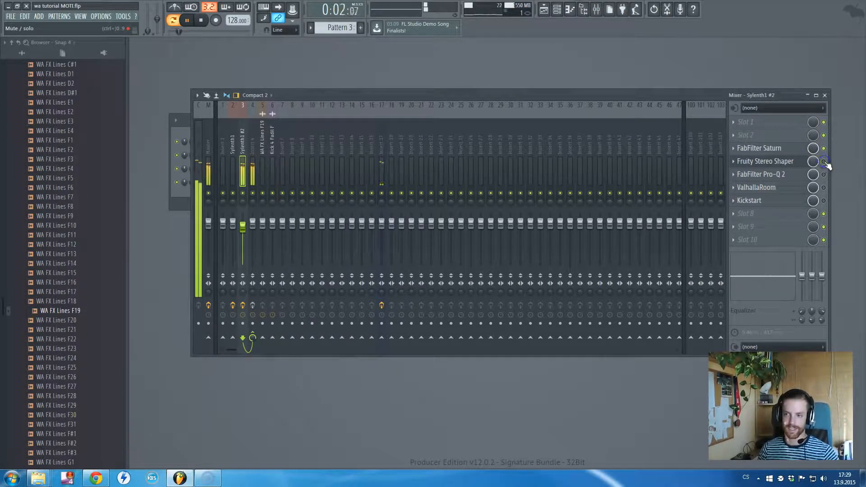
click(243, 306)
click(243, 306)
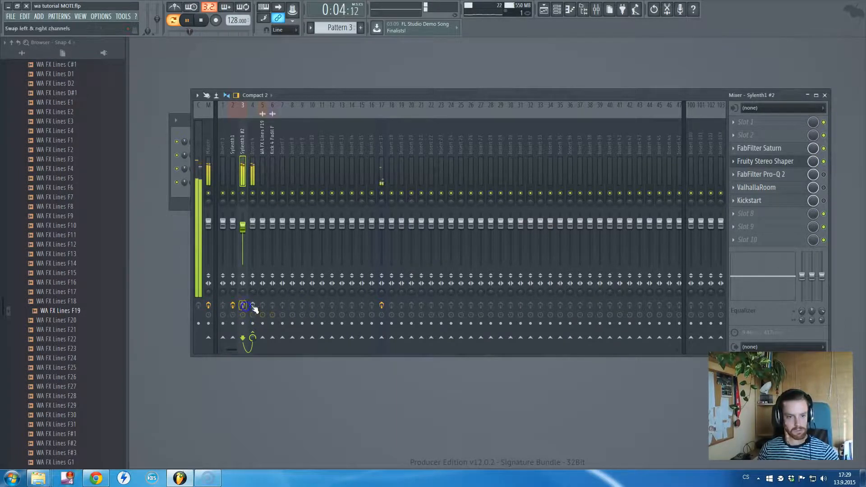
key(space)
- Re-enable FabFilter Pro-Q 2 and ValhallaRoom on the Sylenth1 #2 track, comparing with the Sylenth1 track's effects chain
click(824, 174)
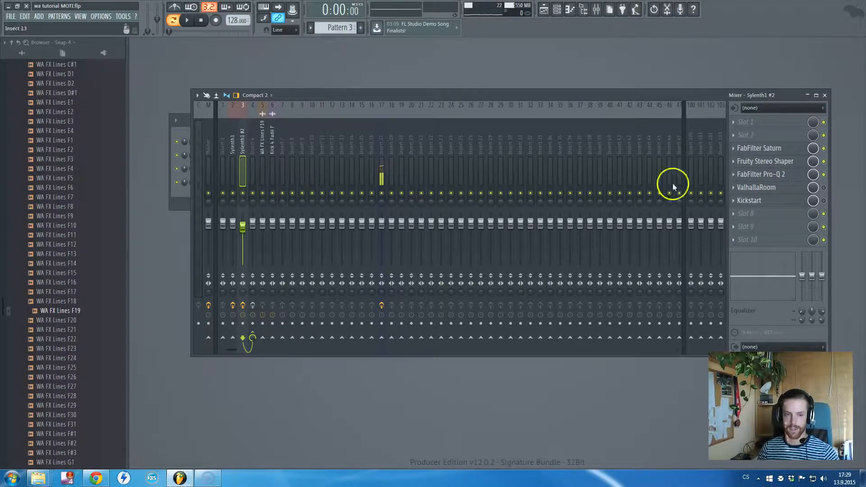
click(232, 153)
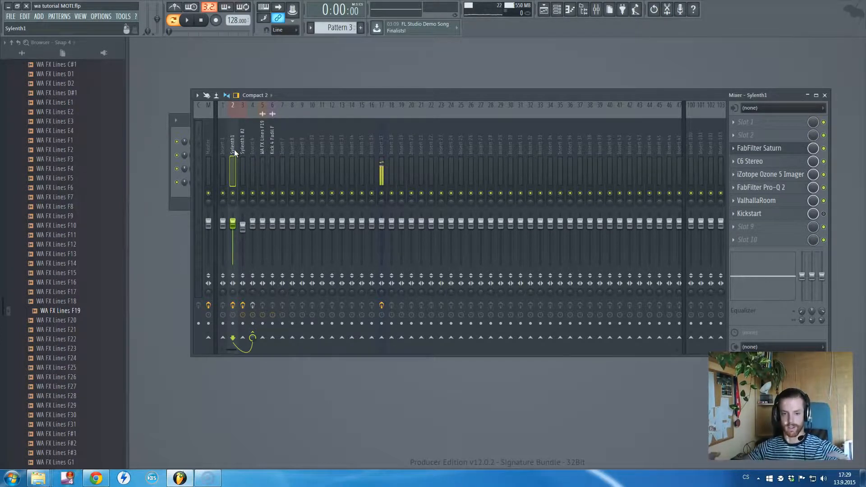
click(242, 150)
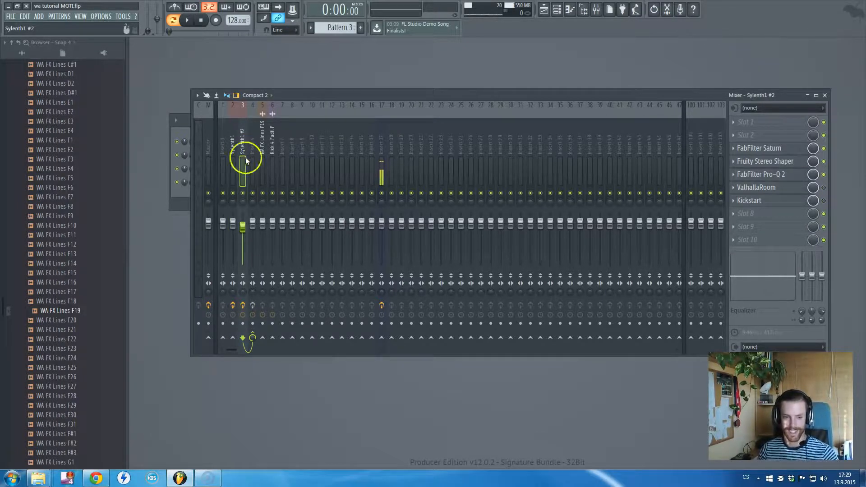
click(825, 201)
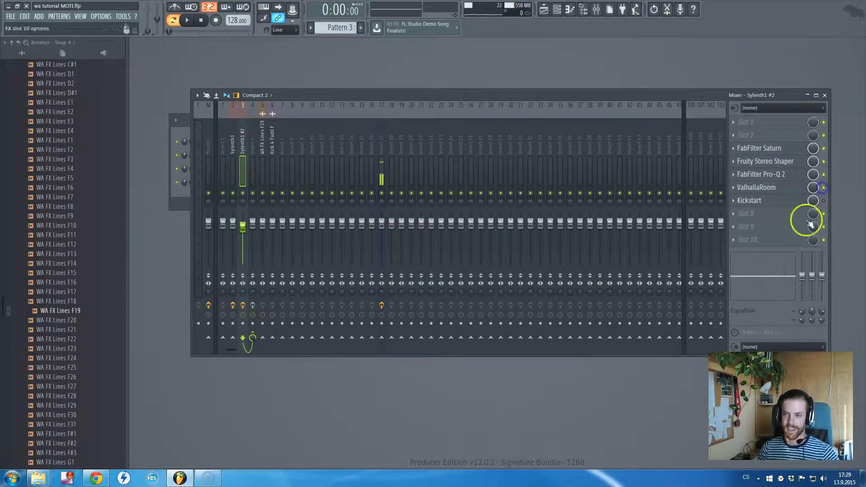
- Review the FabFilter Pro-Q 2 curve and the ValhallaRoom reverb settings on the Sylenth1 #2 track
click(767, 174)
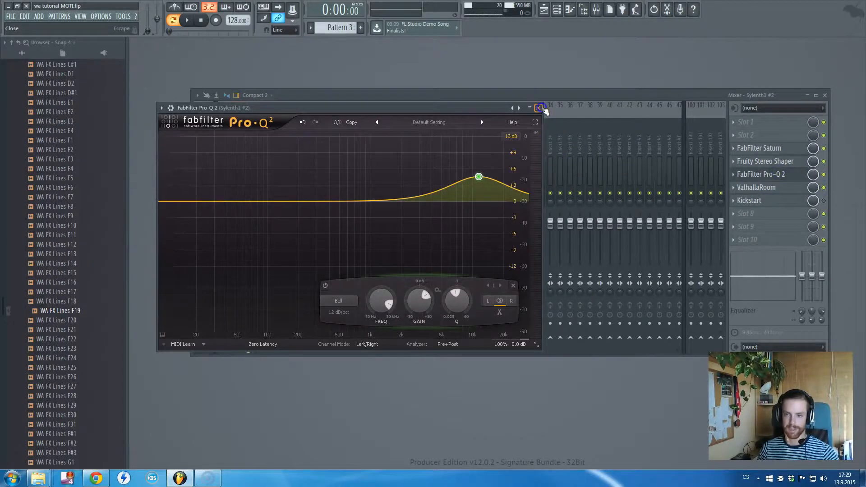
click(539, 108)
click(770, 192)
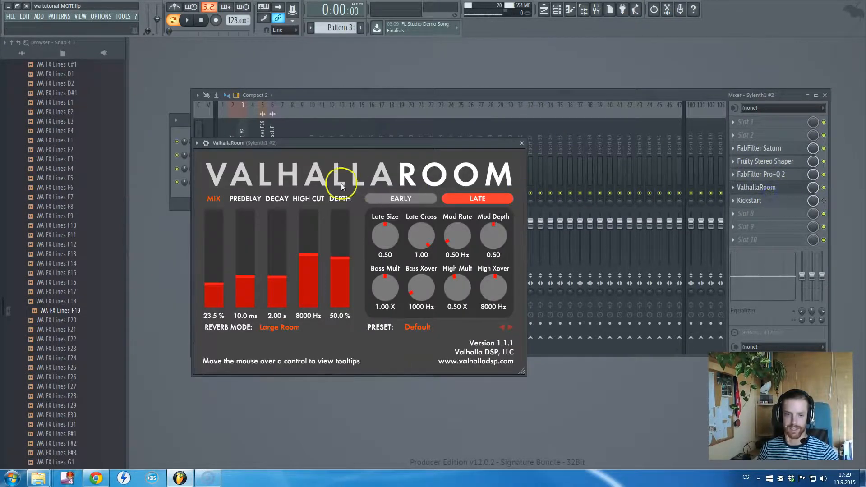
double_click(324, 145)
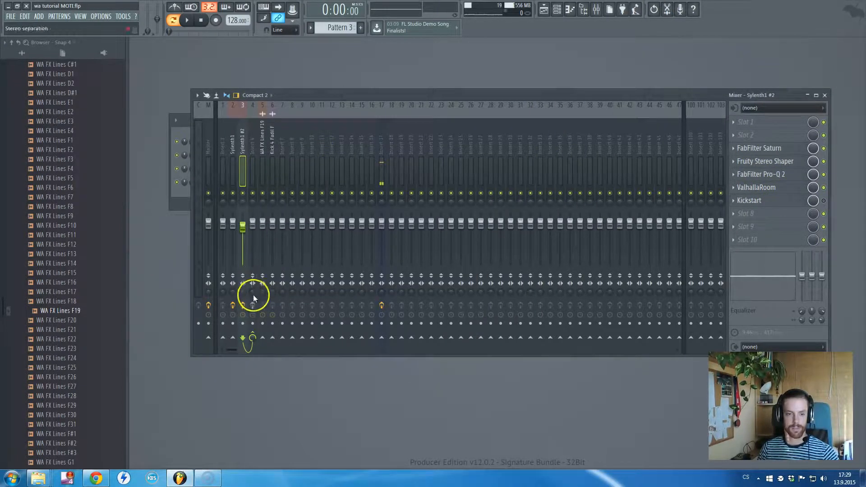
- Enable the effects on Insert 4, the bus for both Sylenth1 tracks, and review its SSLComp Stereo compressor
click(230, 140)
click(243, 144)
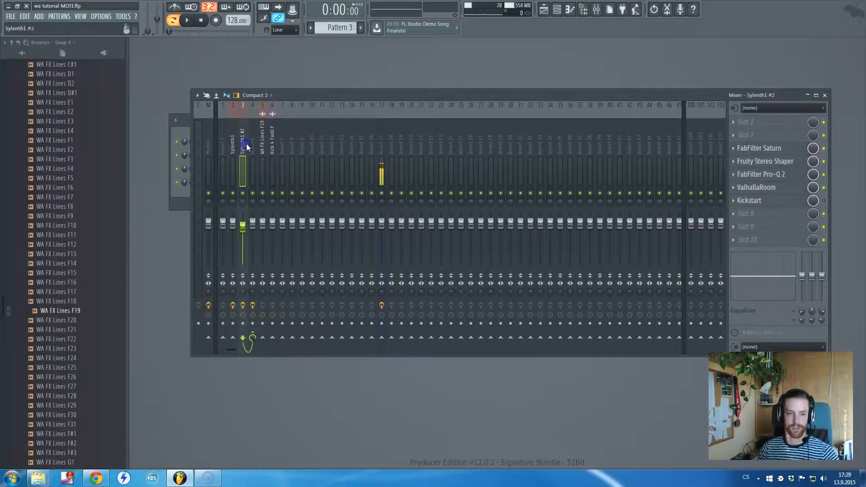
click(251, 144)
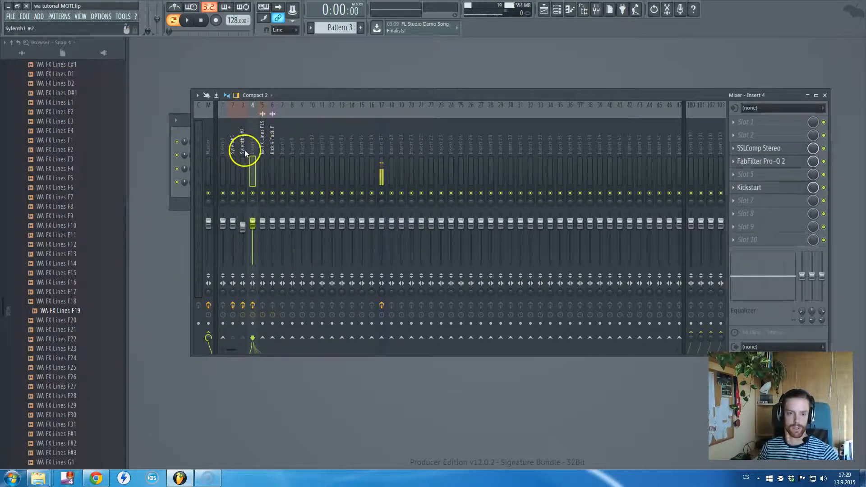
click(777, 152)
drag(426, 138, 518, 137)
click(600, 135)
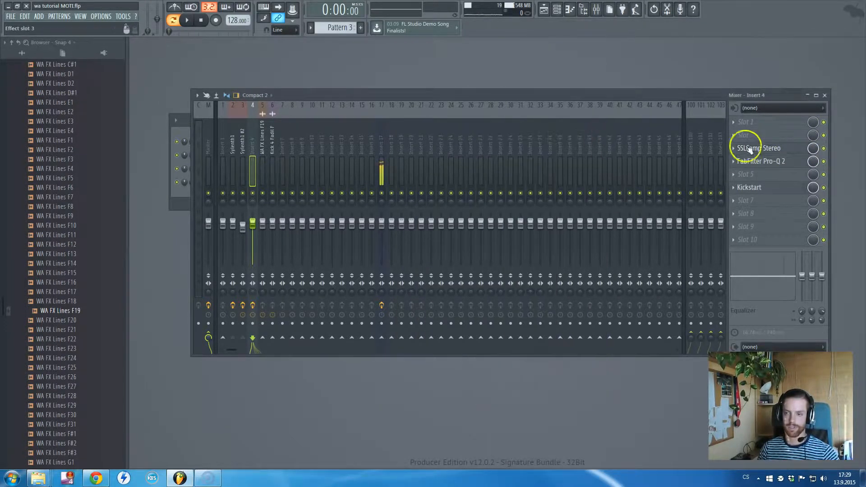
- Review the FabFilter Pro-Q 2 and Kickstart plugins on Insert 4
click(780, 161)
click(562, 132)
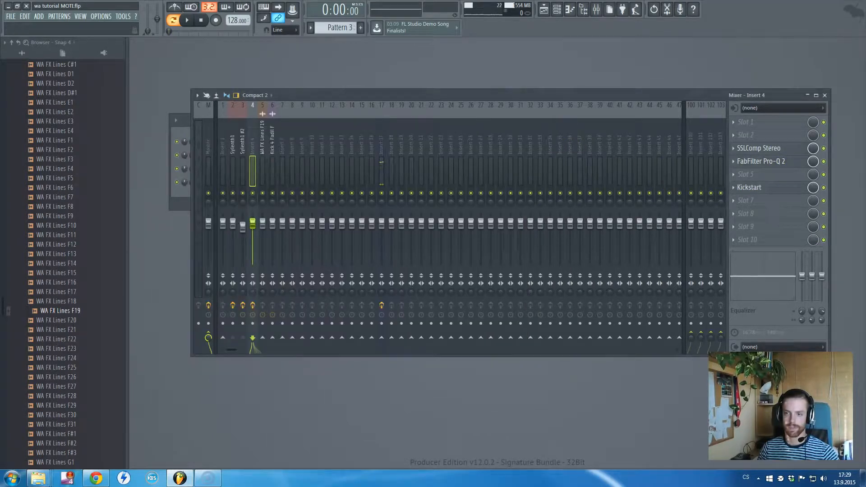
click(776, 187)
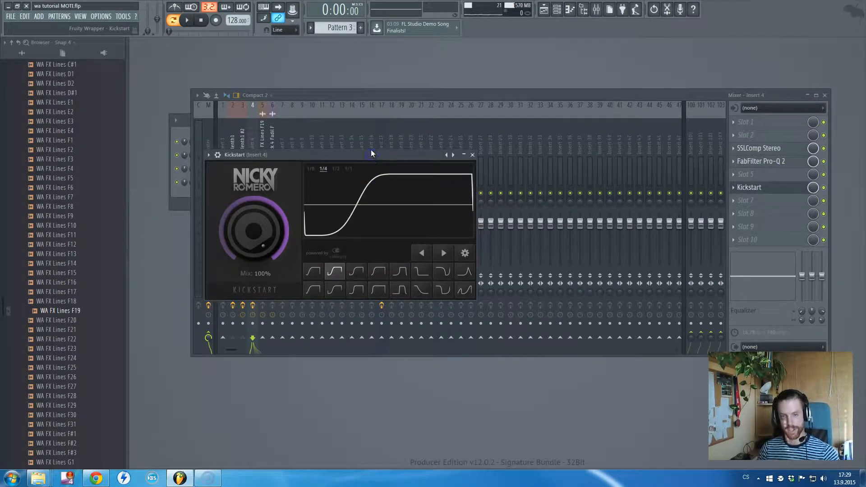
key(Escape)
- Play Pattern 3 briefly from the channel rack, open the playlist and switch playback to song mode
key(F6)
key(space)
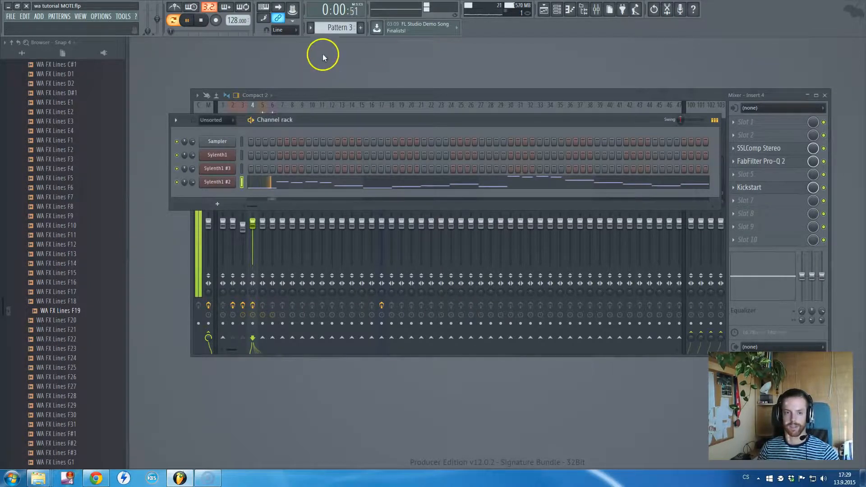
key(F5)
key(space)
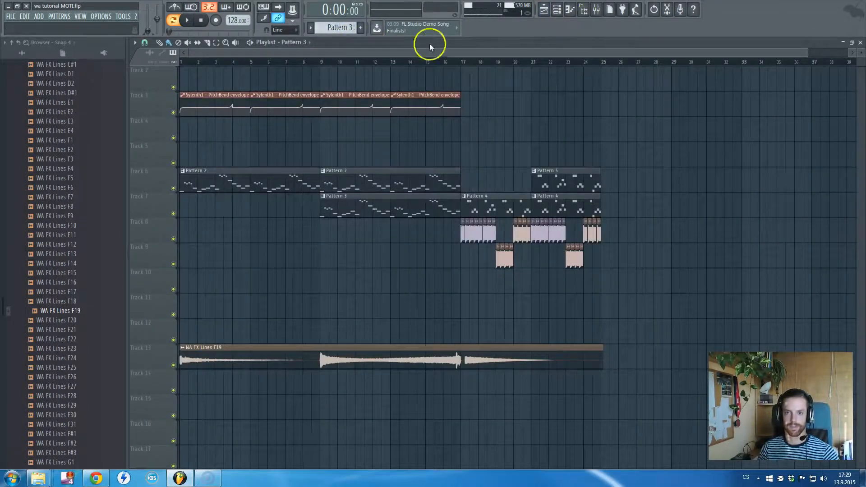
click(172, 20)
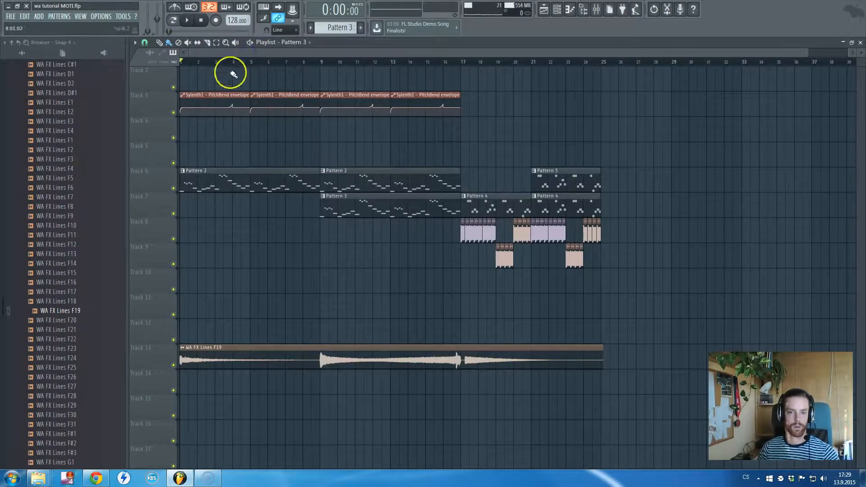
- Check the pitch bend control in Sylenth1 and examine the shape of its PitchBend envelope clips on Track 3 of the playlist
scroll(175, 121, up, 4)
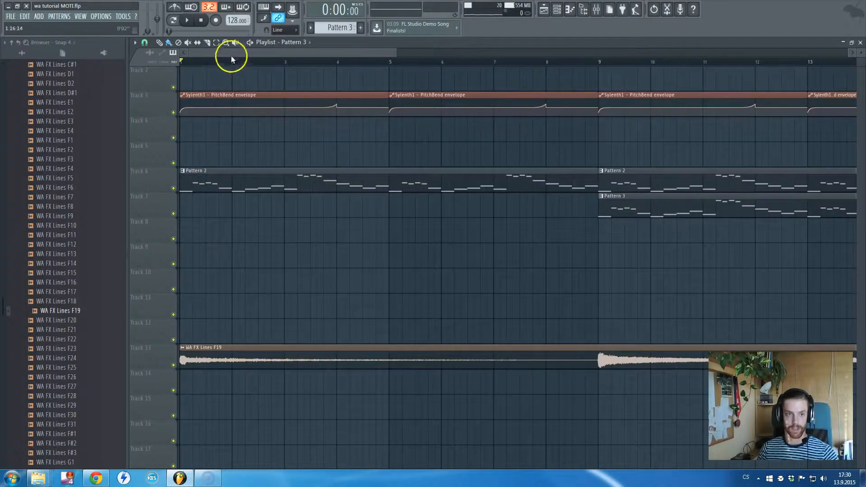
key(F5)
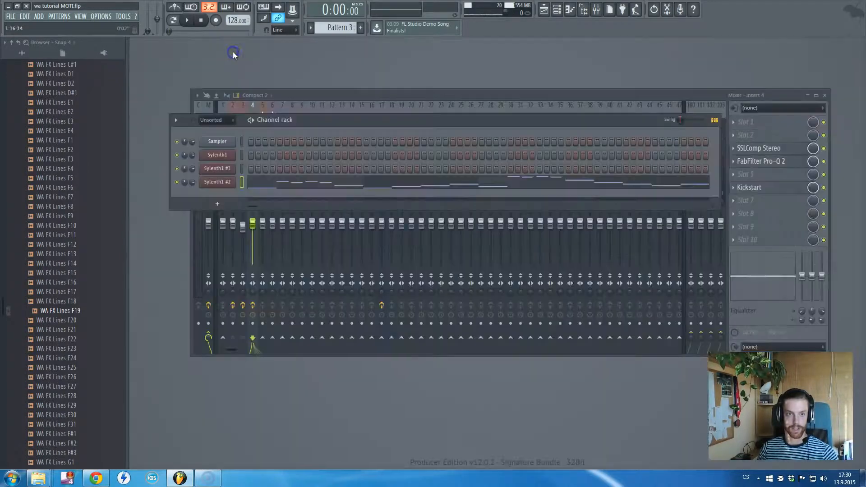
click(228, 156)
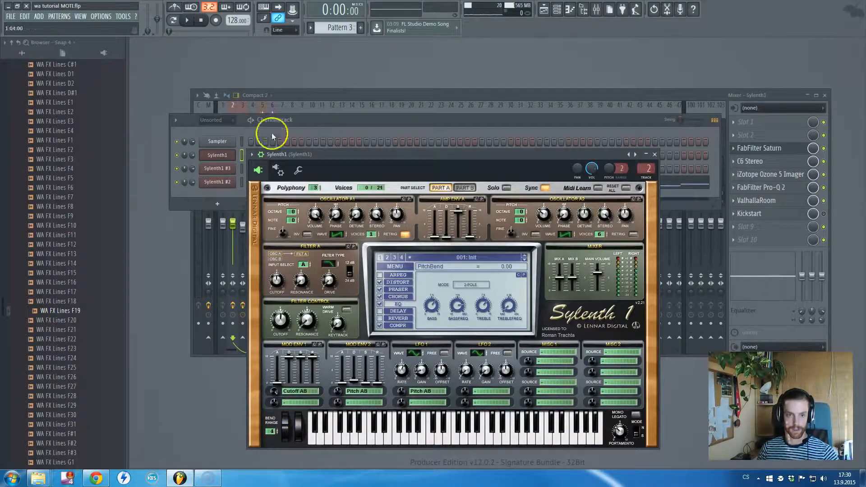
key(F5)
click(331, 52)
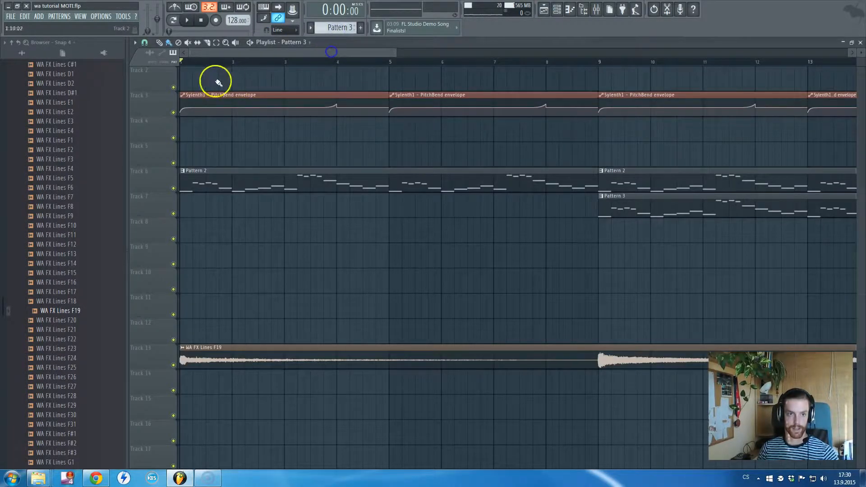
scroll(197, 113, down, 2)
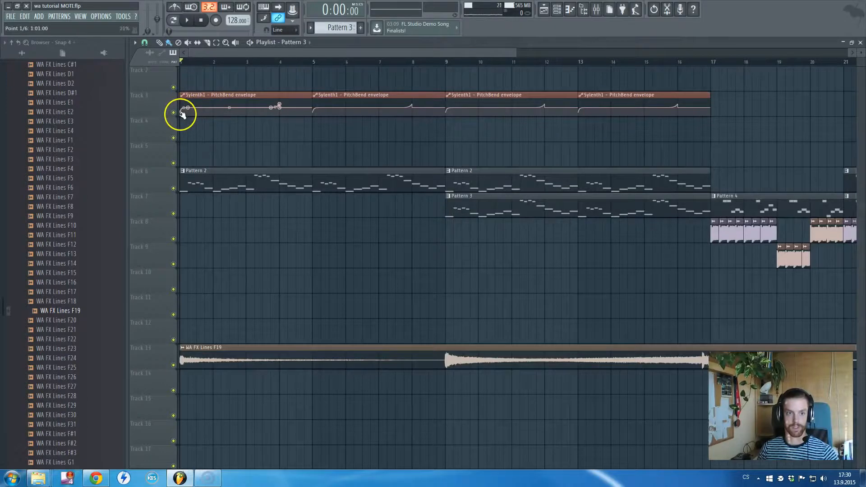
scroll(180, 113, up, 3)
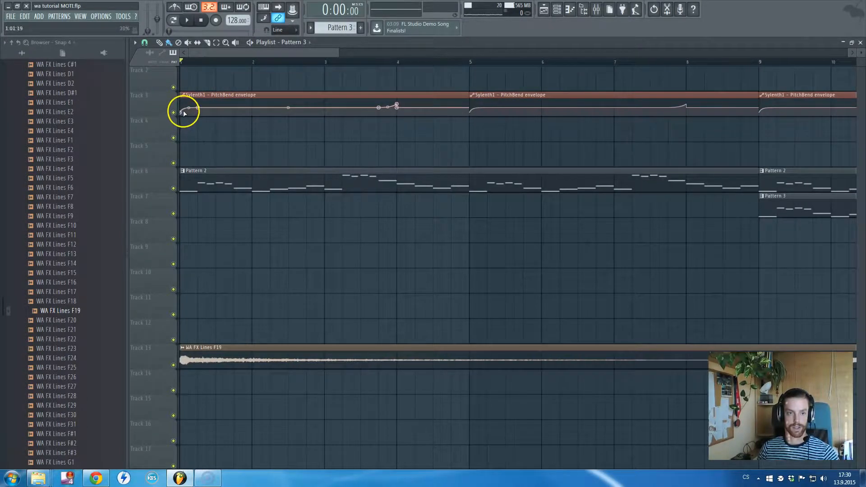
scroll(256, 109, down, 1)
scroll(257, 110, down, 1)
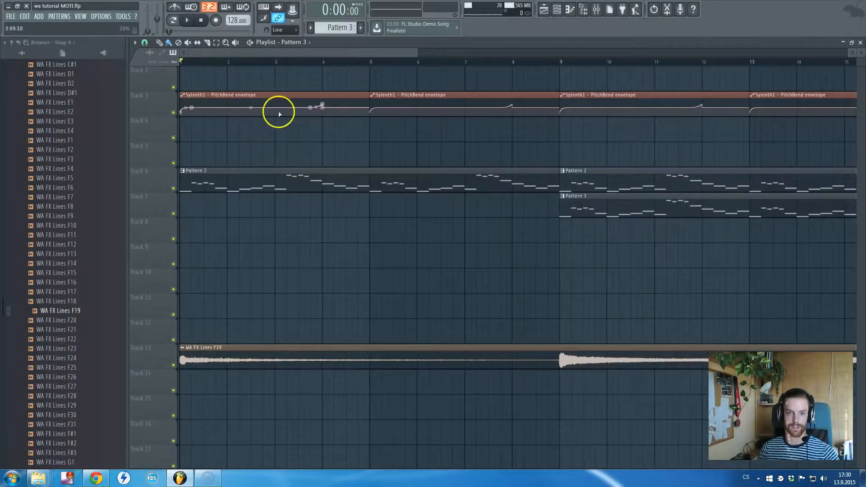
- Audition the song from late in bar 3 to hear the pitch bend rise before bar 4
drag(303, 61, 315, 63)
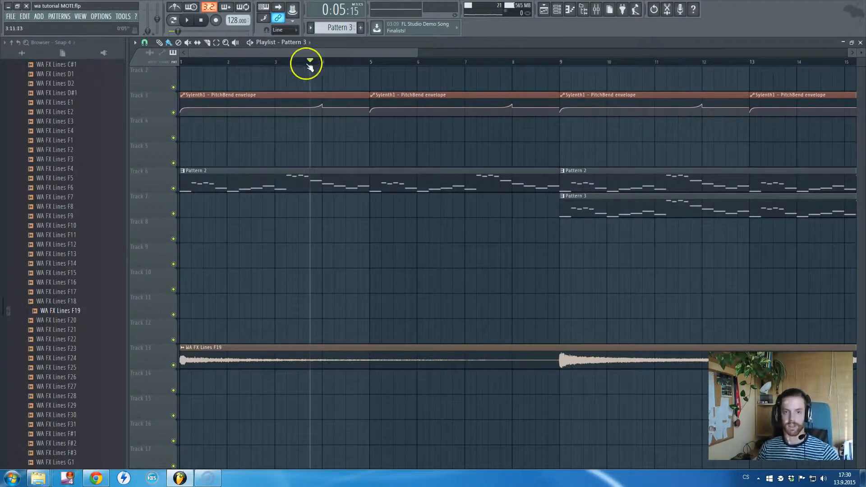
key(space)
key(space)
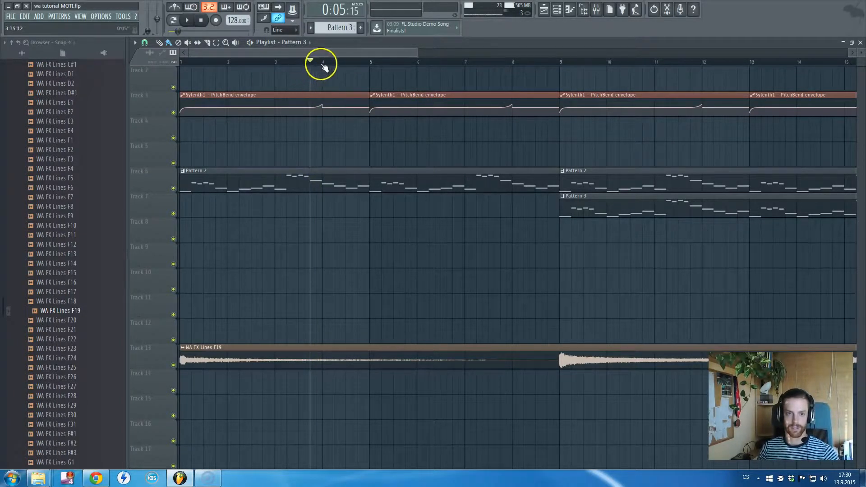
- Mute Track 3 with the PitchBend envelope and play the song from bar 3 for comparison
click(173, 112)
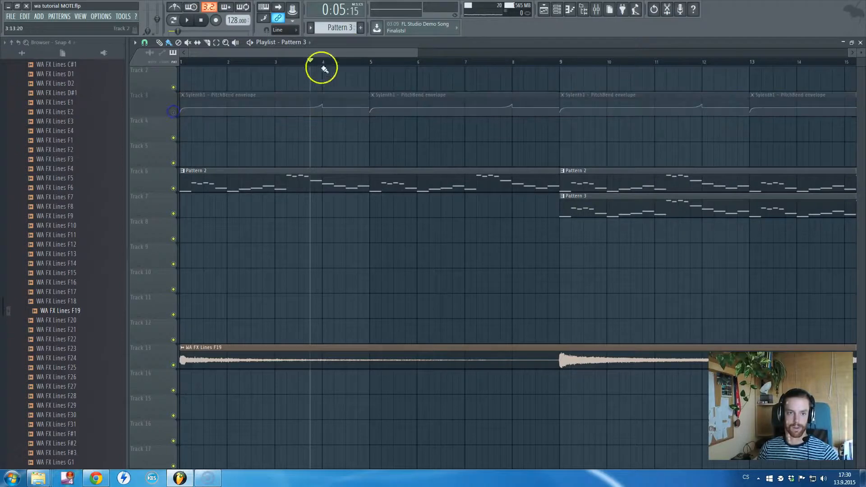
click(277, 61)
key(space)
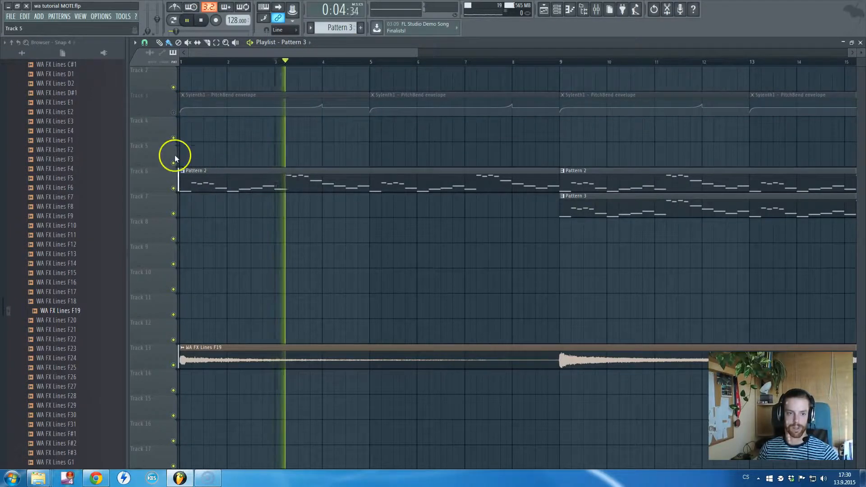
- Unmute Track 3 with the PitchBend envelope and replay the song from bar 3 to hear the pitch bend
key(space)
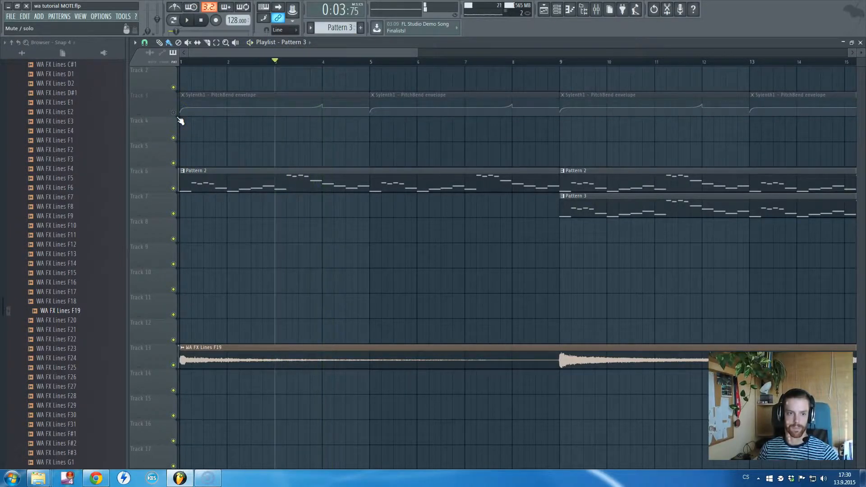
click(174, 113)
key(space)
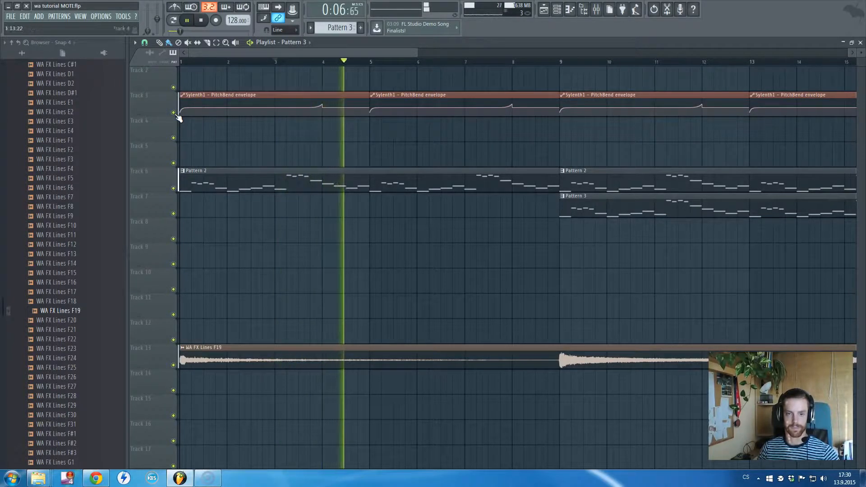
ctrl+scroll(332, 162, down, 3)
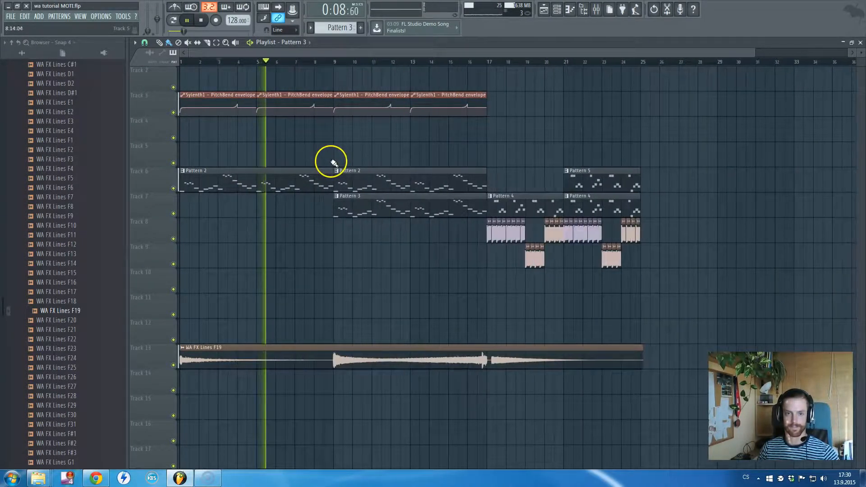
key(space)
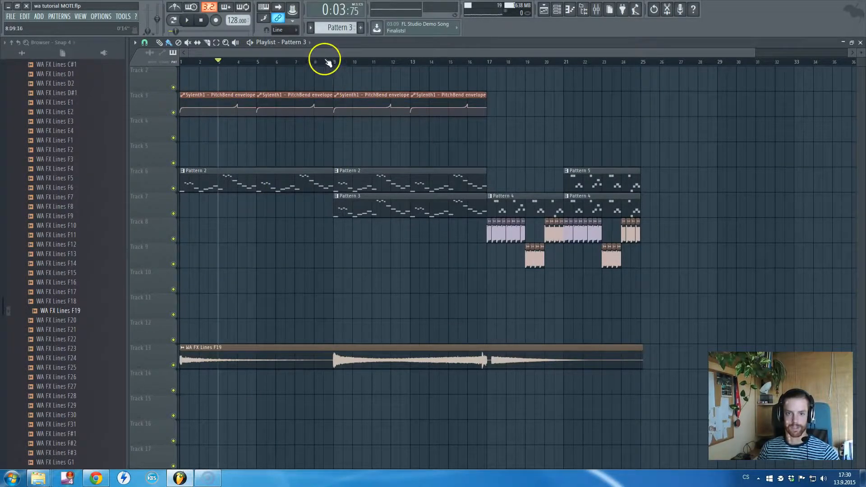
- Play the song from just before bar 9, where Pattern 3 joins Pattern 2, and open the mixer
click(327, 62)
key(space)
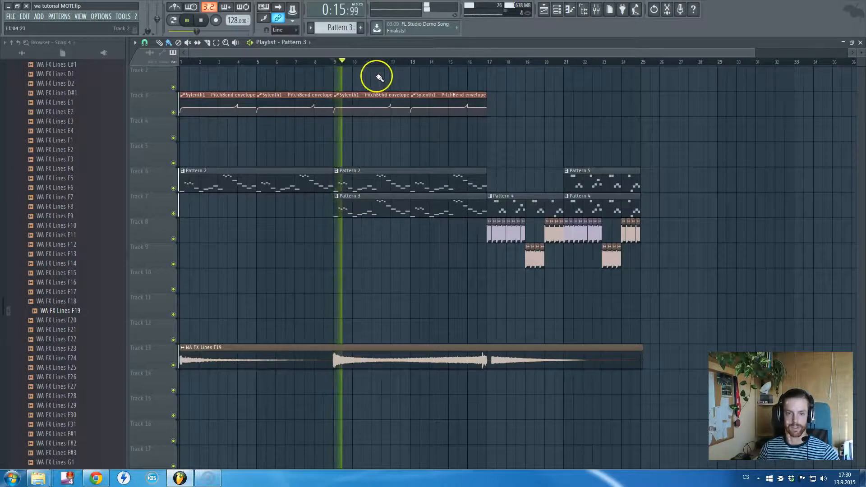
click(596, 9)
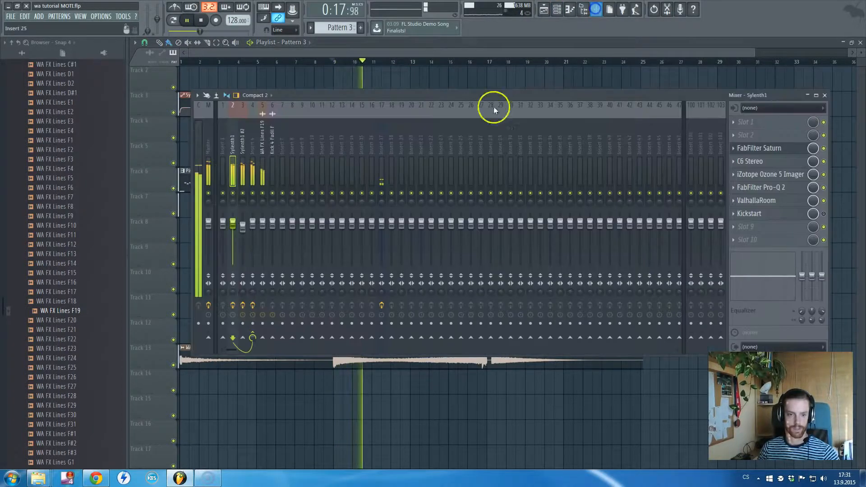
- Raise the Sylenth1 #2 mixer fader to 0.0 dB for comparison during playback, then lower it slightly
click(243, 224)
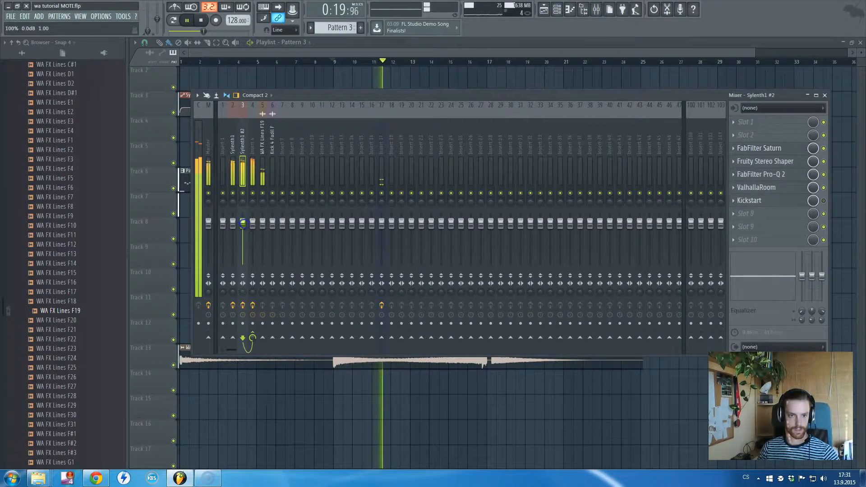
click(243, 194)
click(243, 194)
click(245, 220)
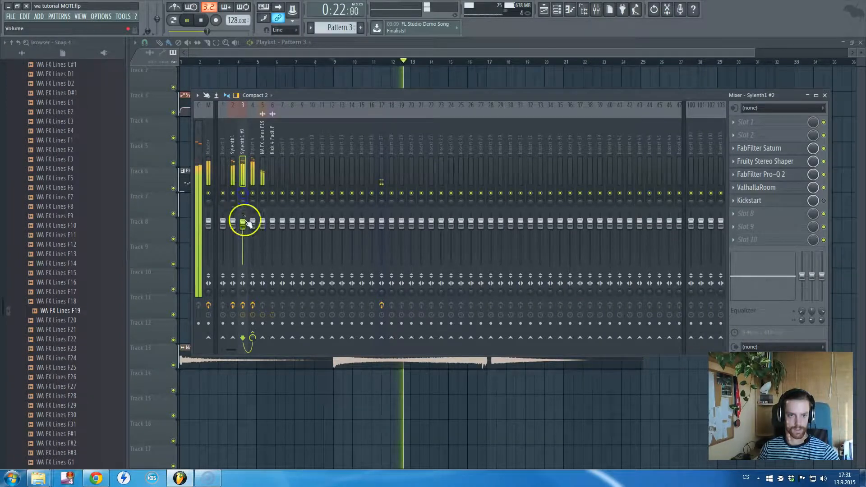
drag(245, 220, 245, 224)
- Return to the playlist, follow the song past bar 17 into the kick section and select the Pattern 4 clip
click(326, 50)
key(Escape)
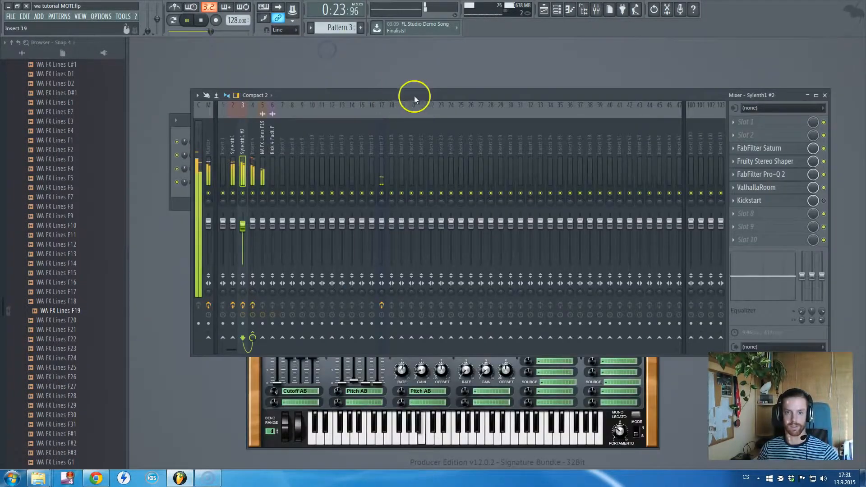
key(F5)
scroll(546, 221, up, 2)
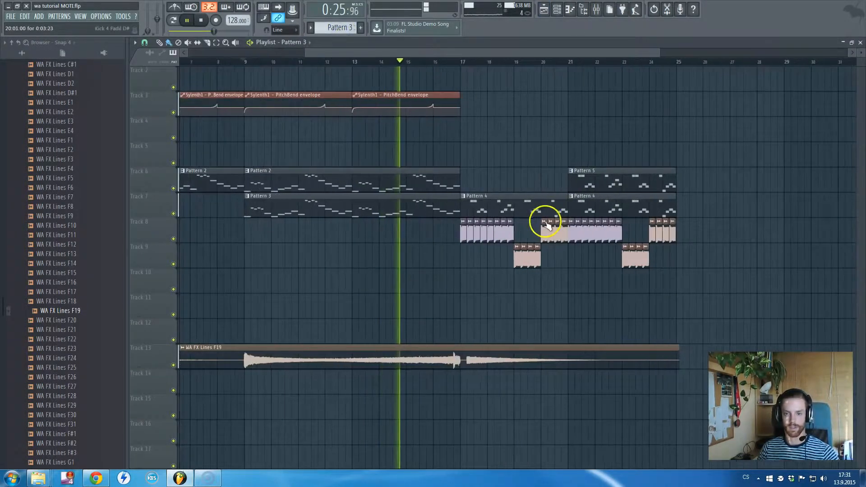
scroll(546, 221, up, 3)
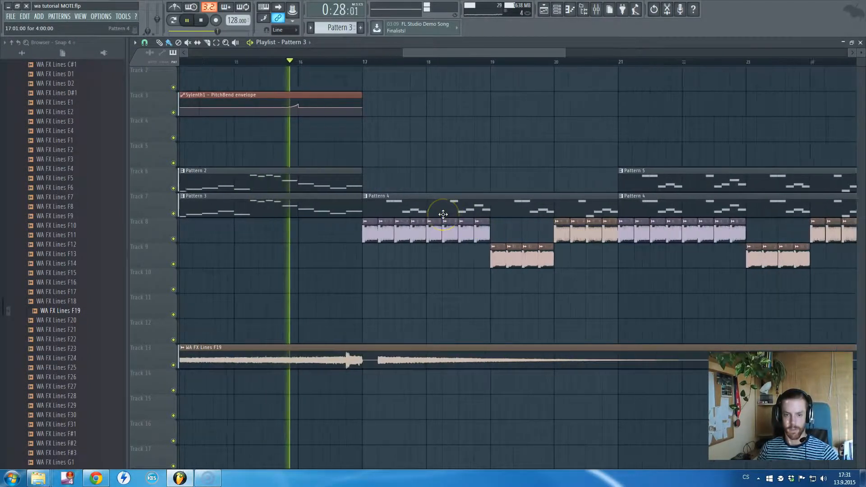
scroll(443, 214, up, 1)
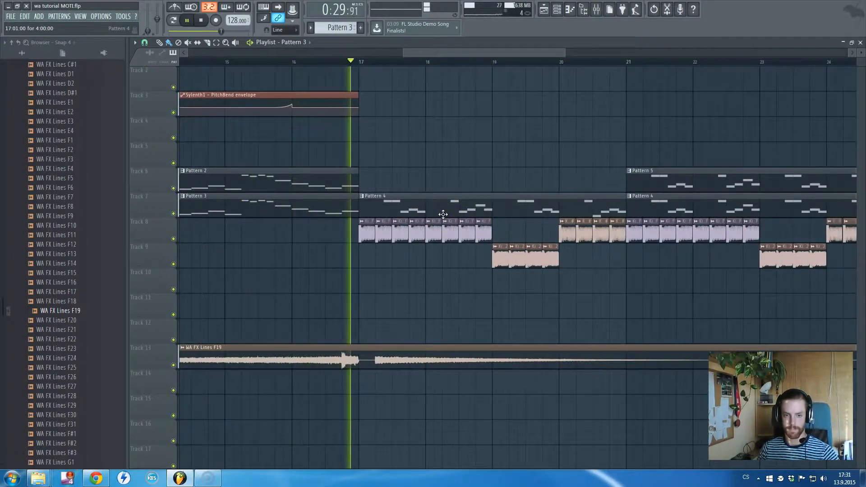
scroll(443, 214, down, 2)
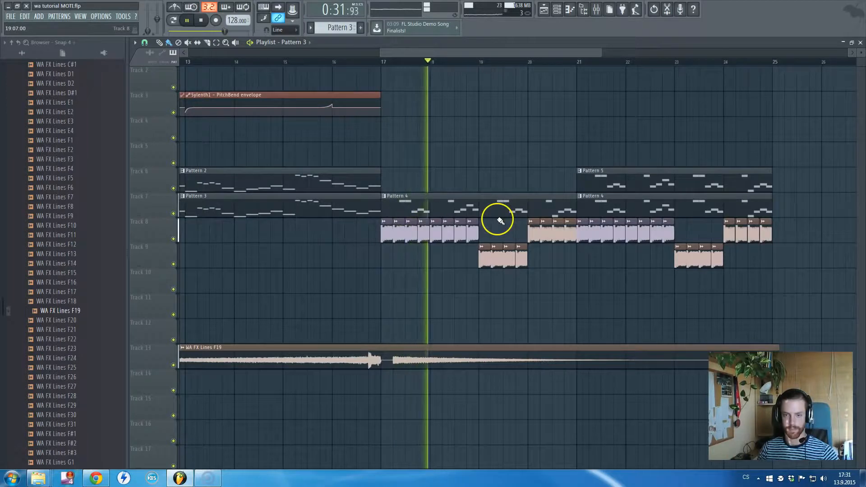
key(space)
click(435, 206)
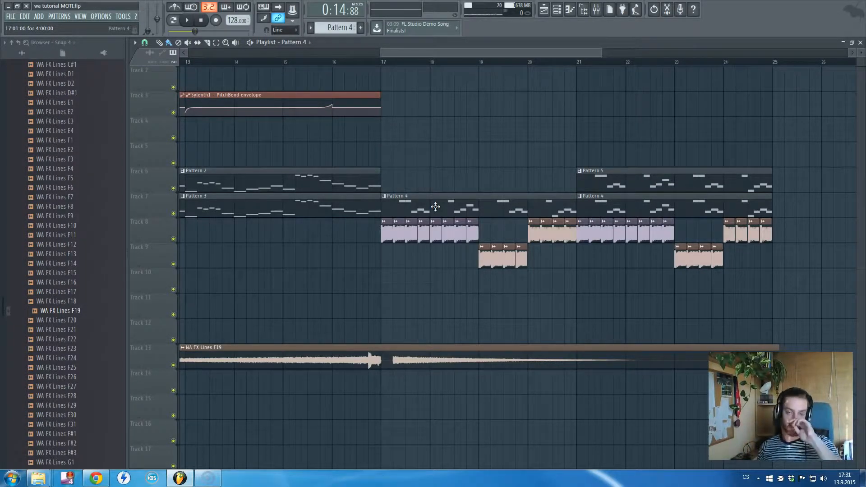
- Set the song position to the start of bar 17 and examine the kick clips below Pattern 4
drag(438, 53, 205, 54)
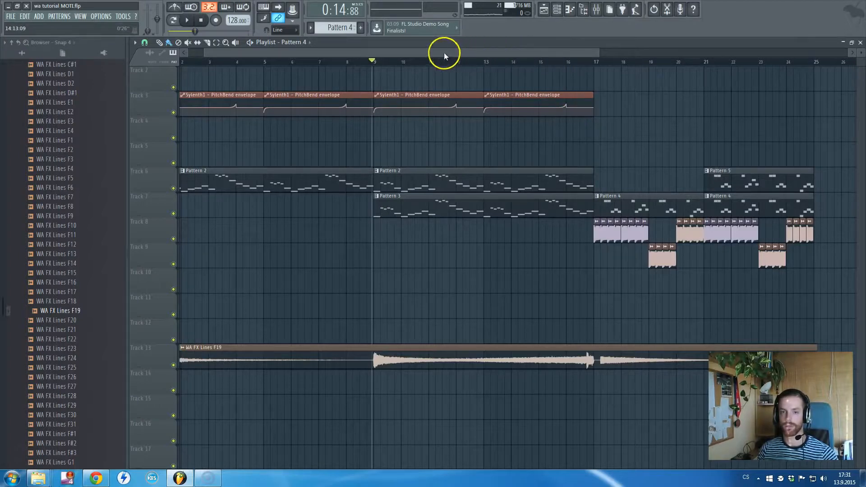
drag(397, 54, 461, 55)
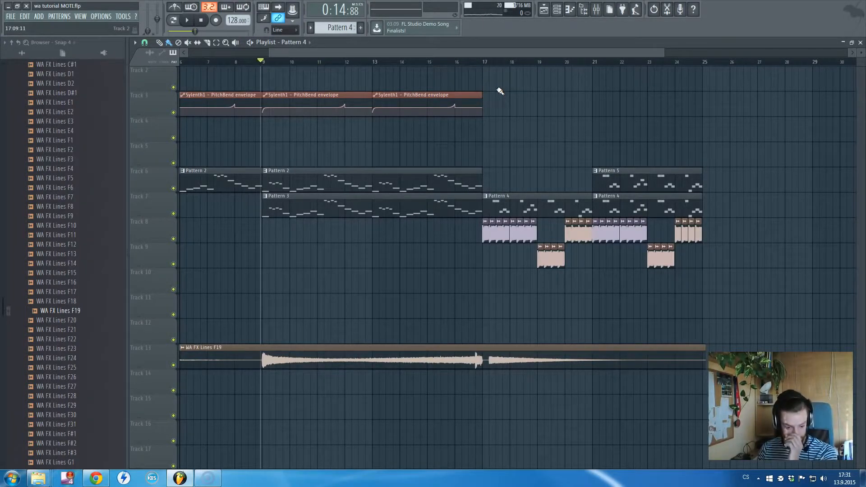
click(483, 62)
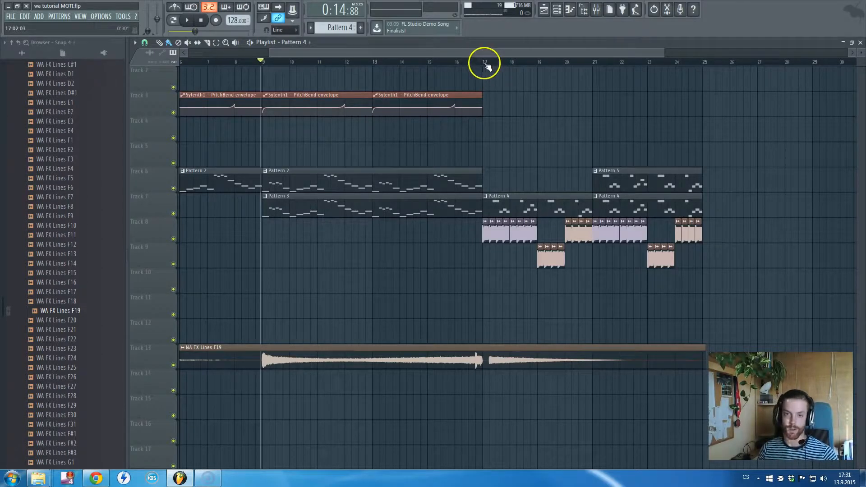
scroll(523, 268, up, 2)
scroll(521, 268, up, 1)
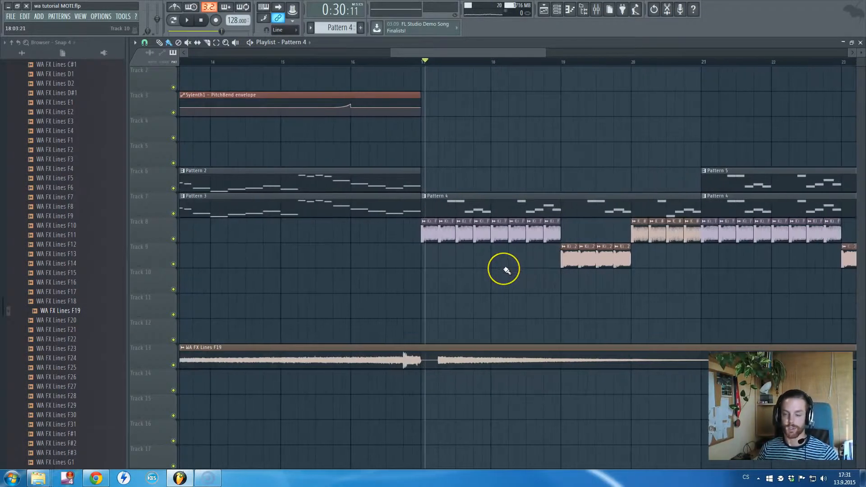
scroll(454, 256, up, 2)
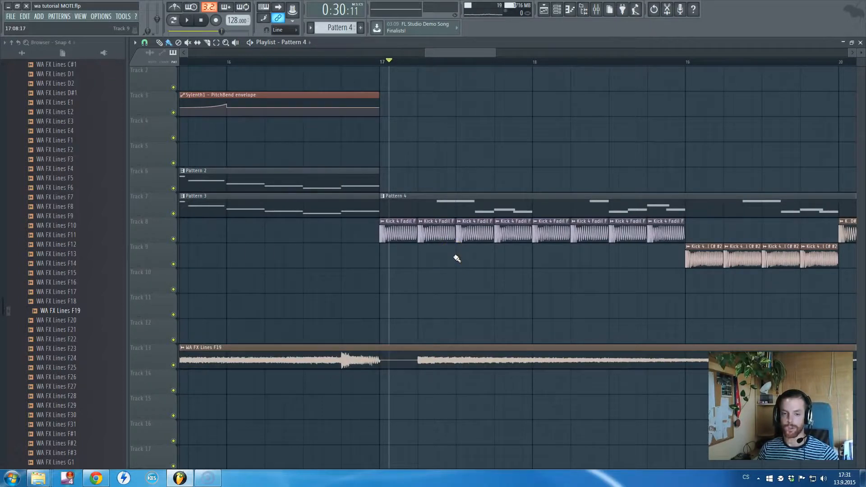
scroll(456, 257, down, 2)
scroll(456, 257, up, 2)
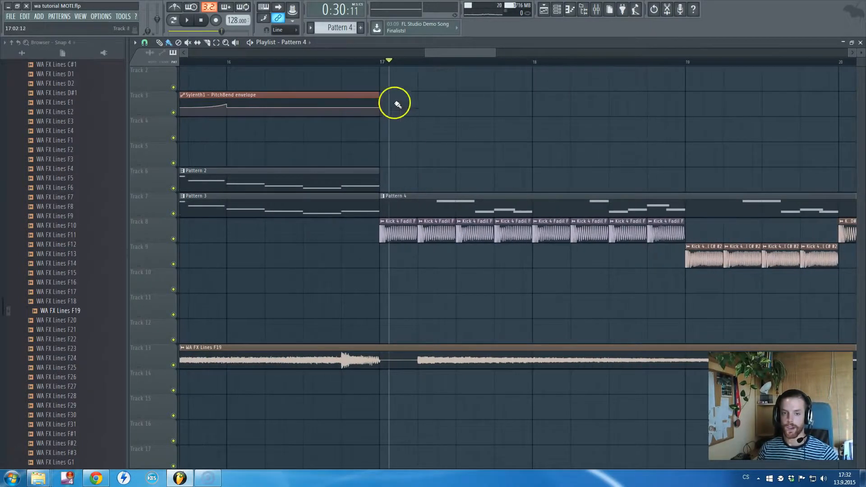
click(379, 63)
scroll(499, 183, down, 2)
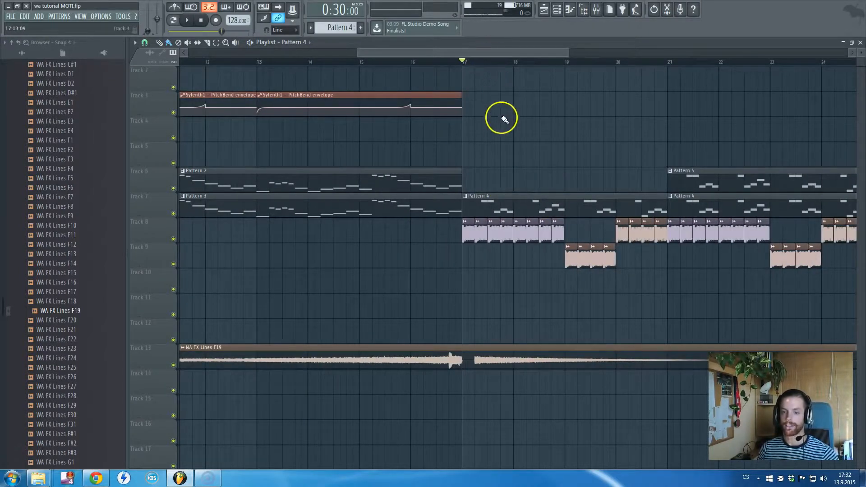
scroll(501, 144, down, 2)
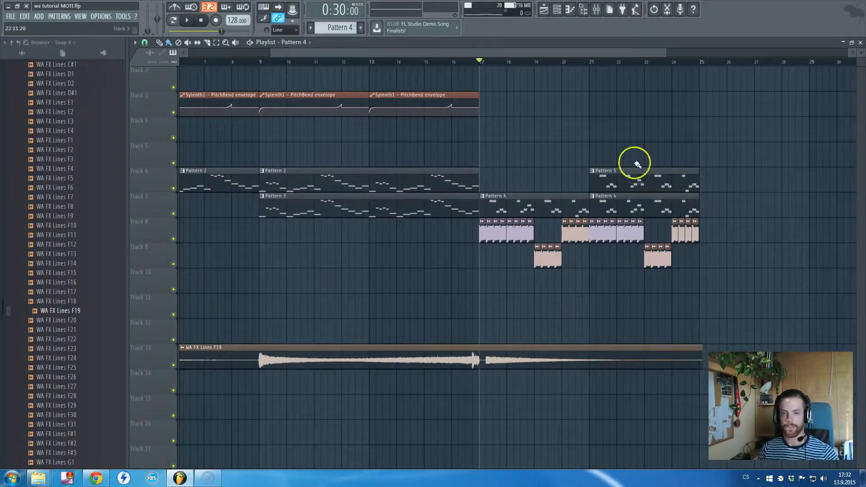
- Open REQ 6 Stereo on the Master mixer track and examine its equalizer curve
click(596, 9)
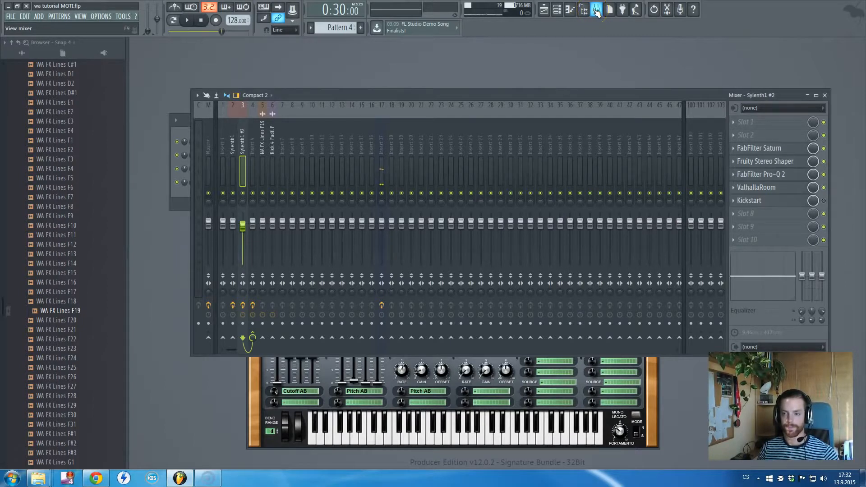
click(205, 150)
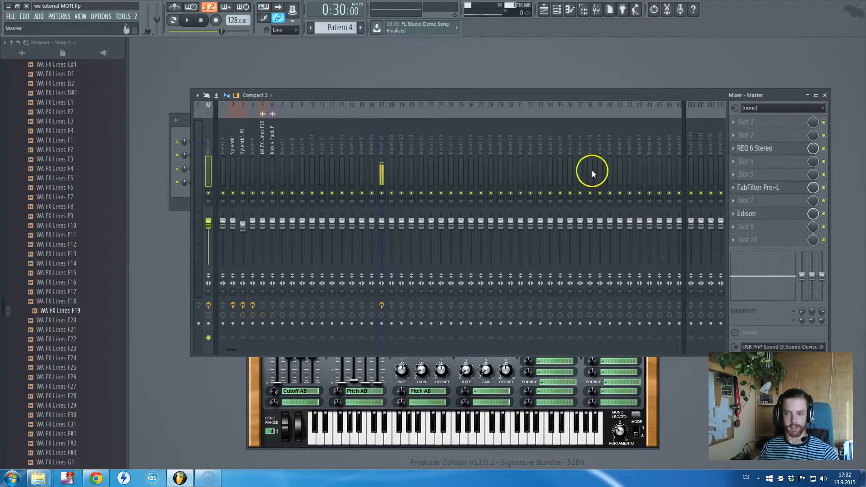
click(760, 149)
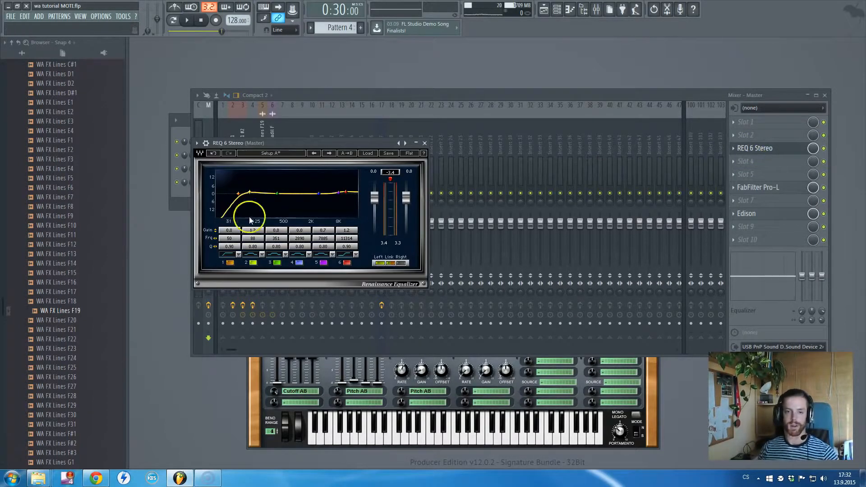
drag(324, 143, 290, 150)
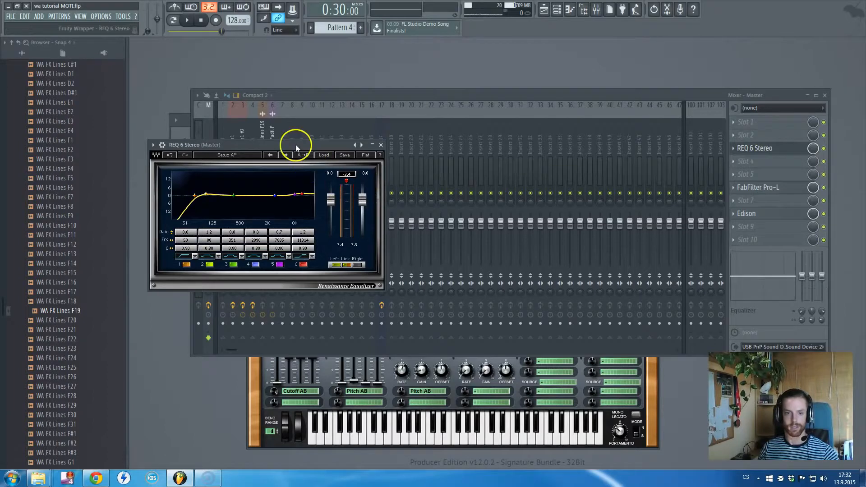
drag(297, 147, 353, 180)
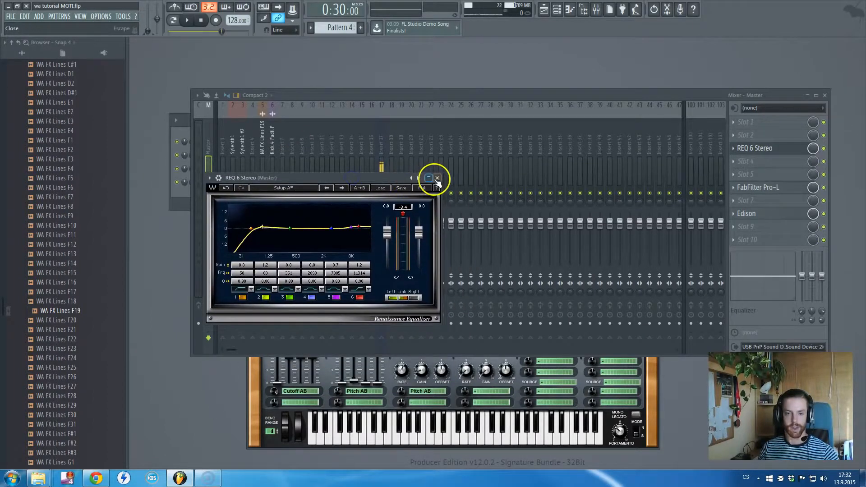